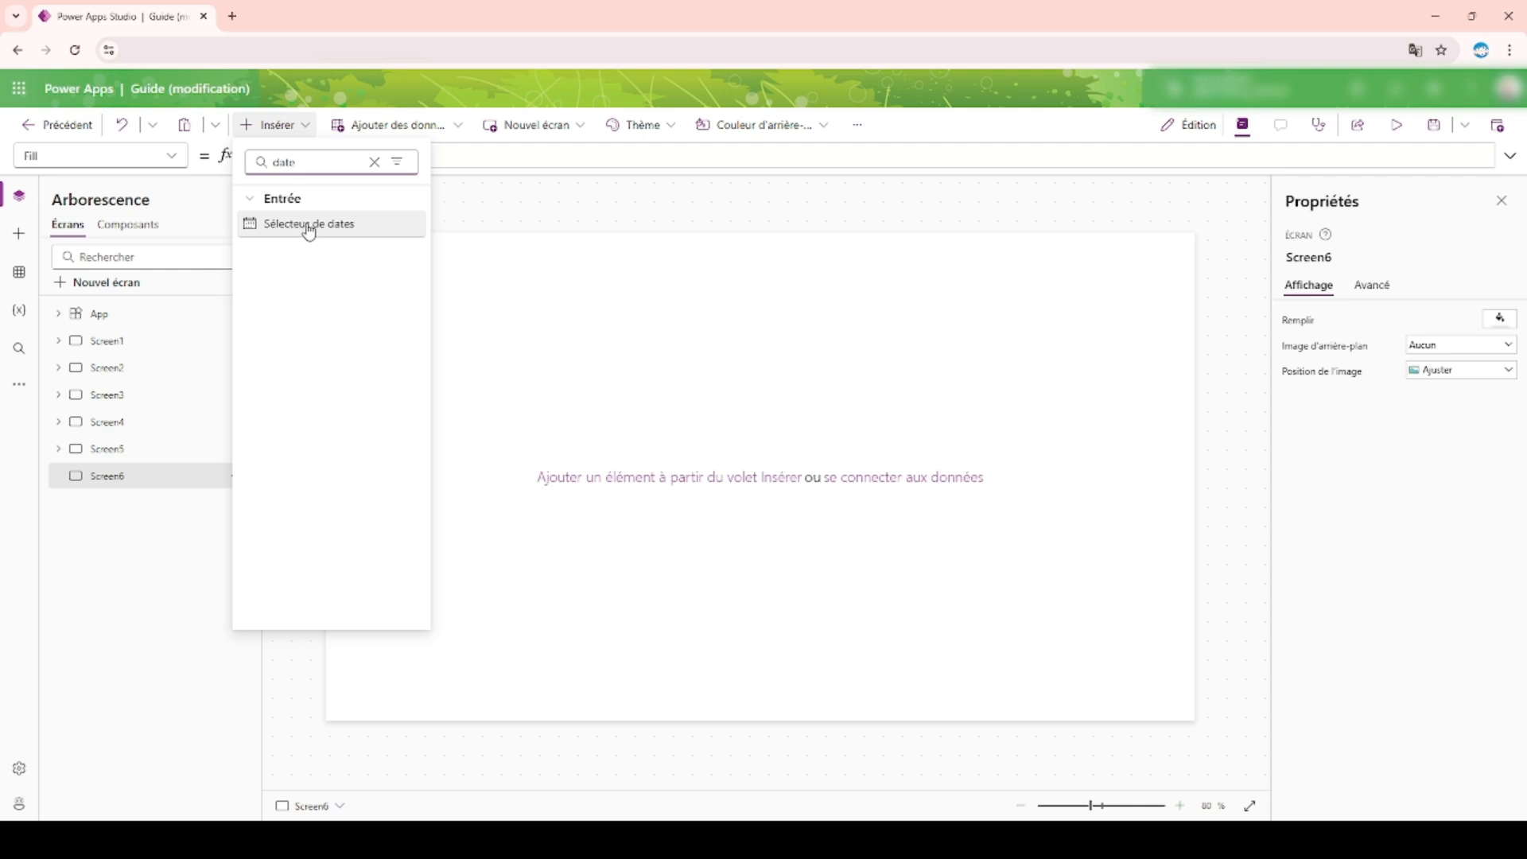
Insert a date picker on Screen6 and preview the app to browse the months in its calendar
left_click(307, 231)
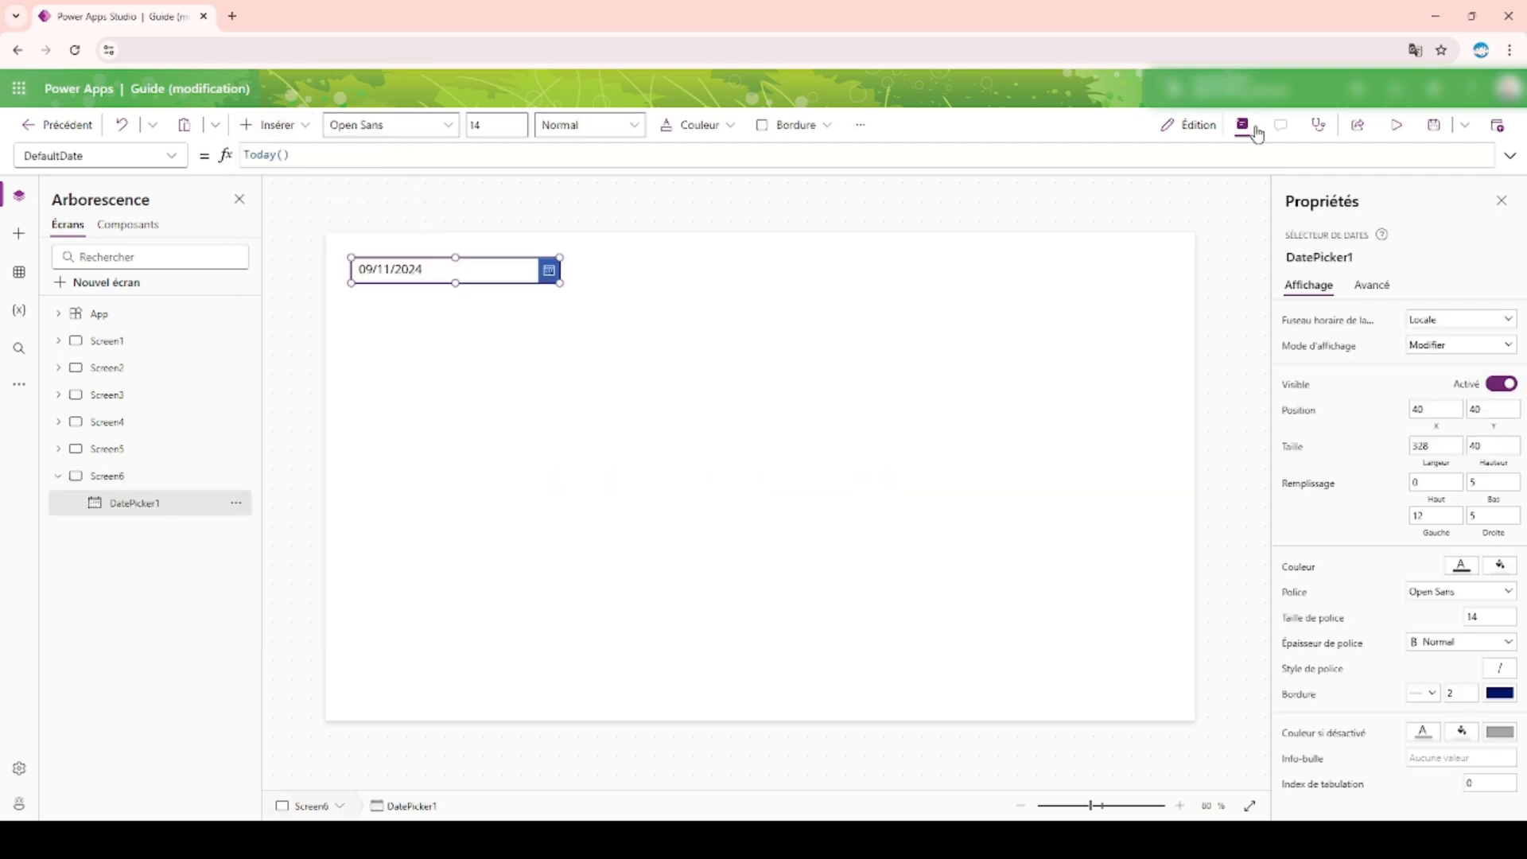
left_click(1396, 125)
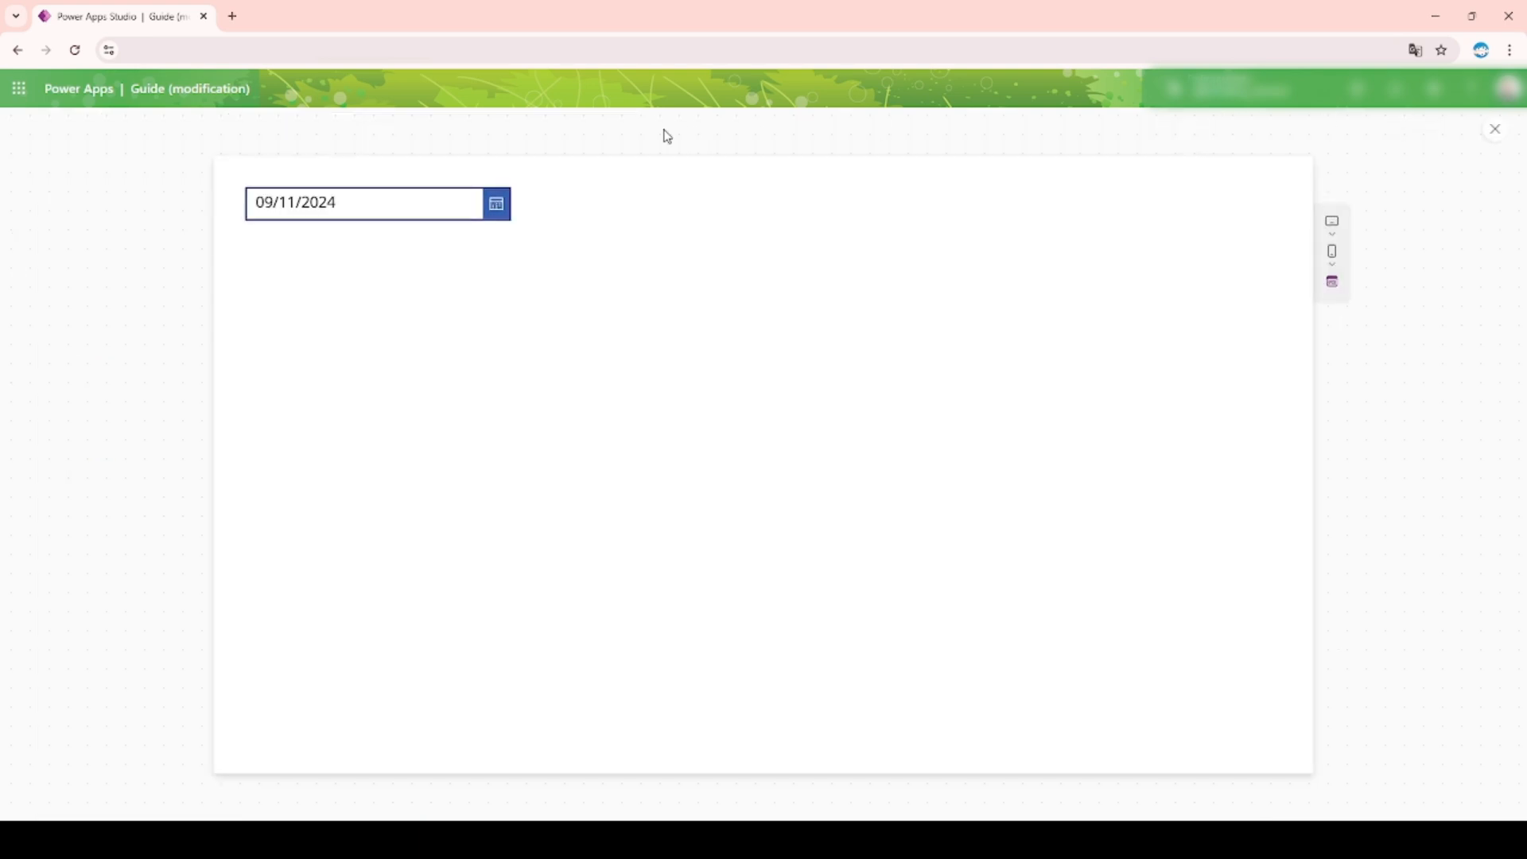
left_click(455, 206)
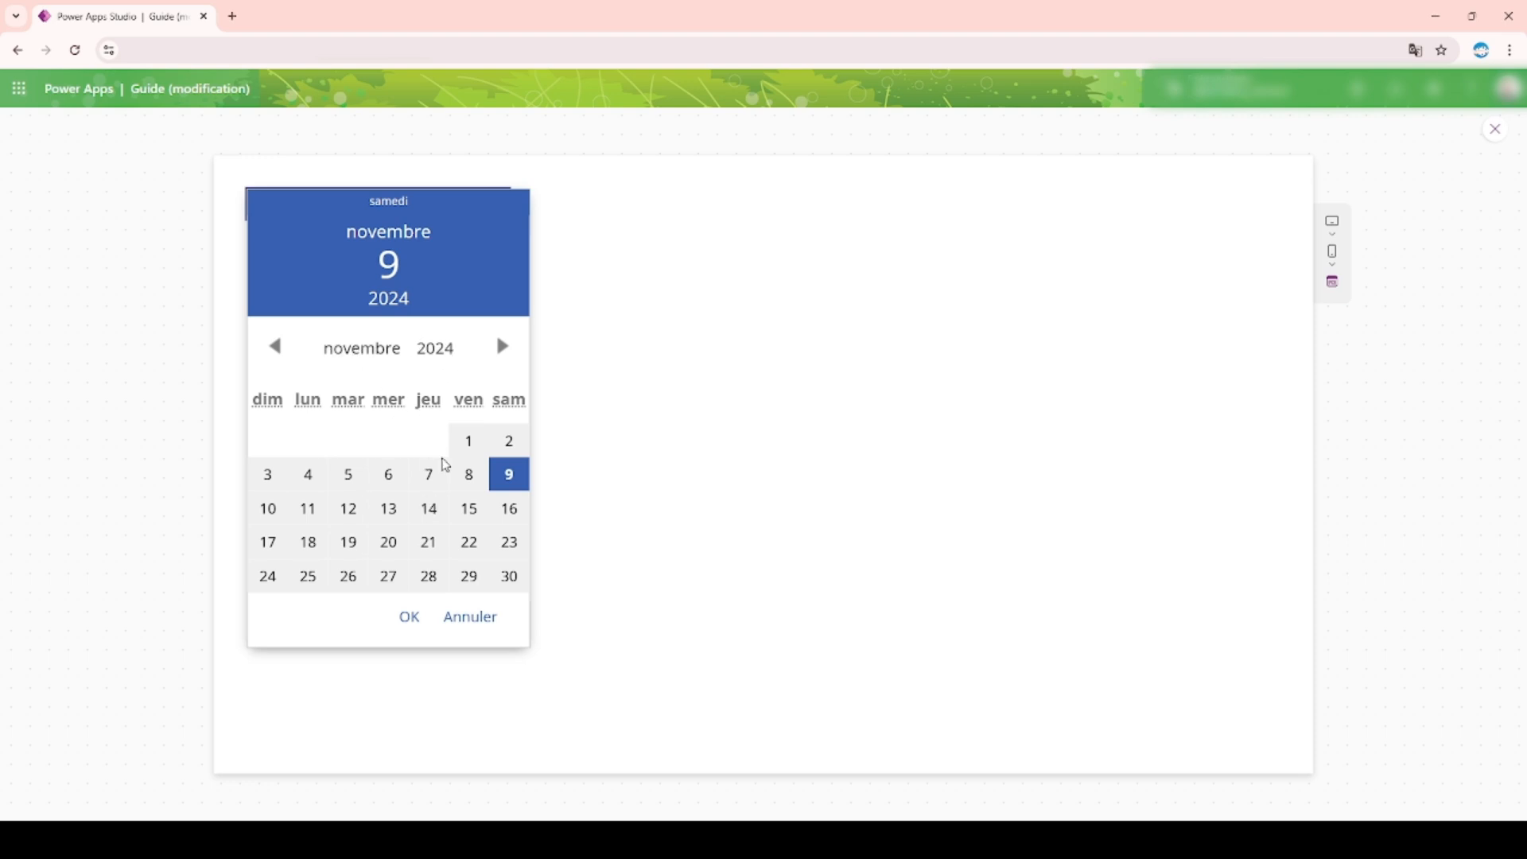
left_click(499, 346)
left_click(291, 347)
left_click(1496, 132)
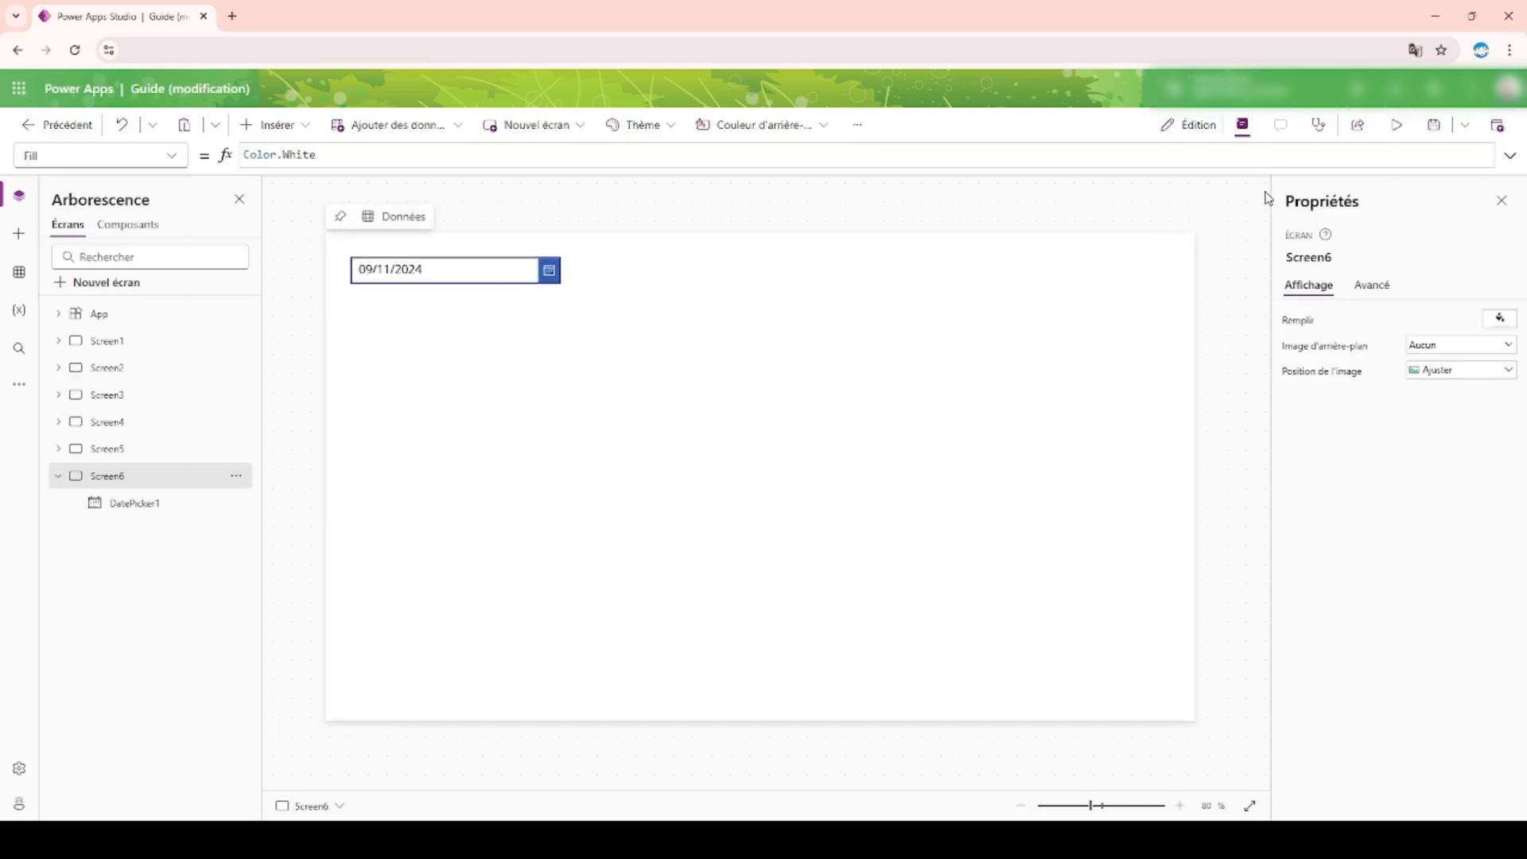
Preview the app again to view the date picker's calendar, and return to editing
left_click(1394, 128)
left_click(481, 207)
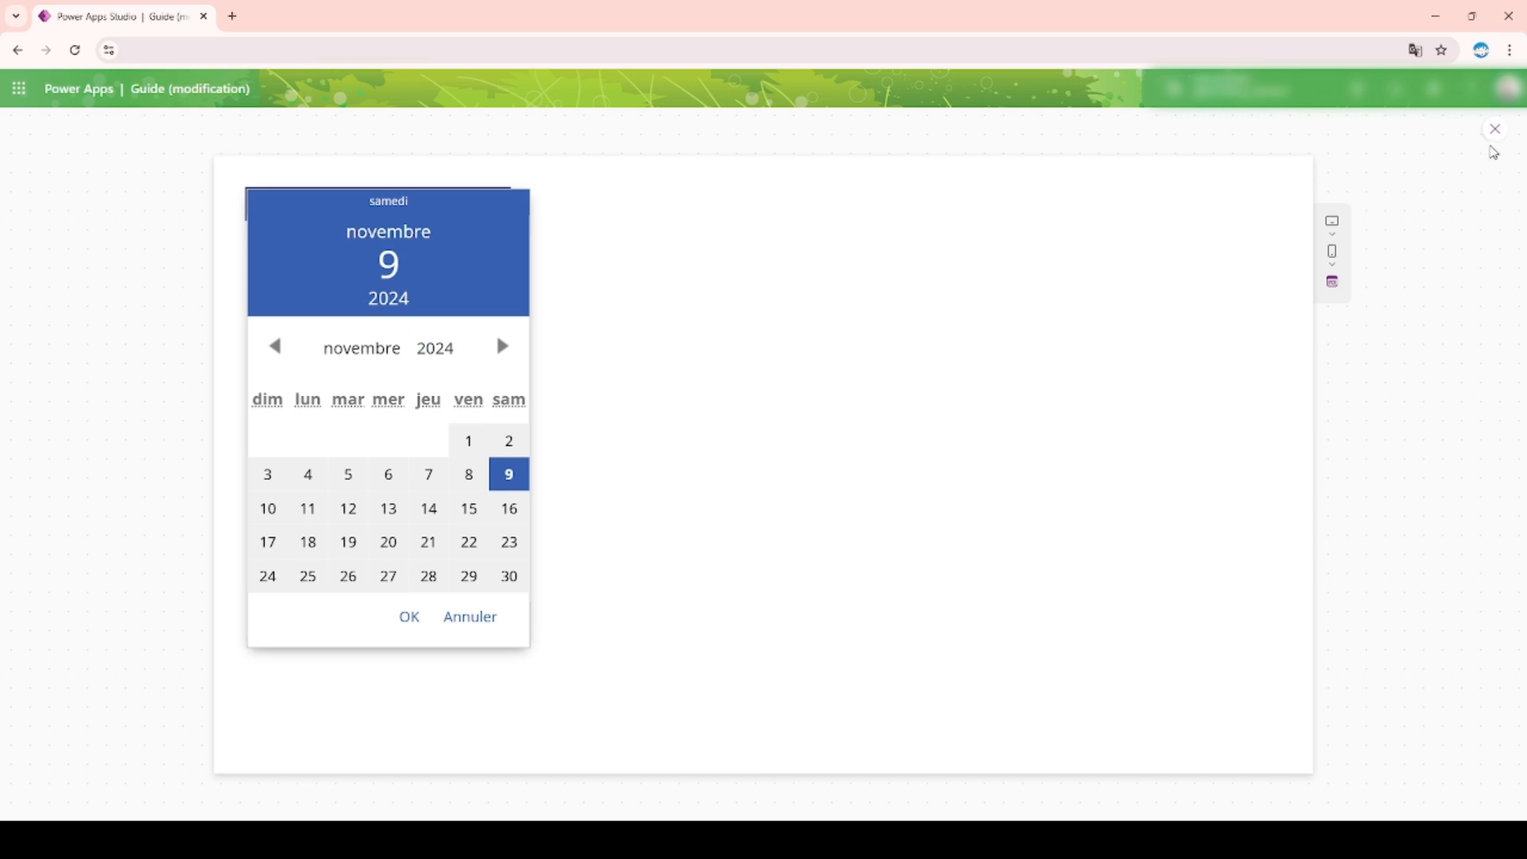
left_click(1494, 132)
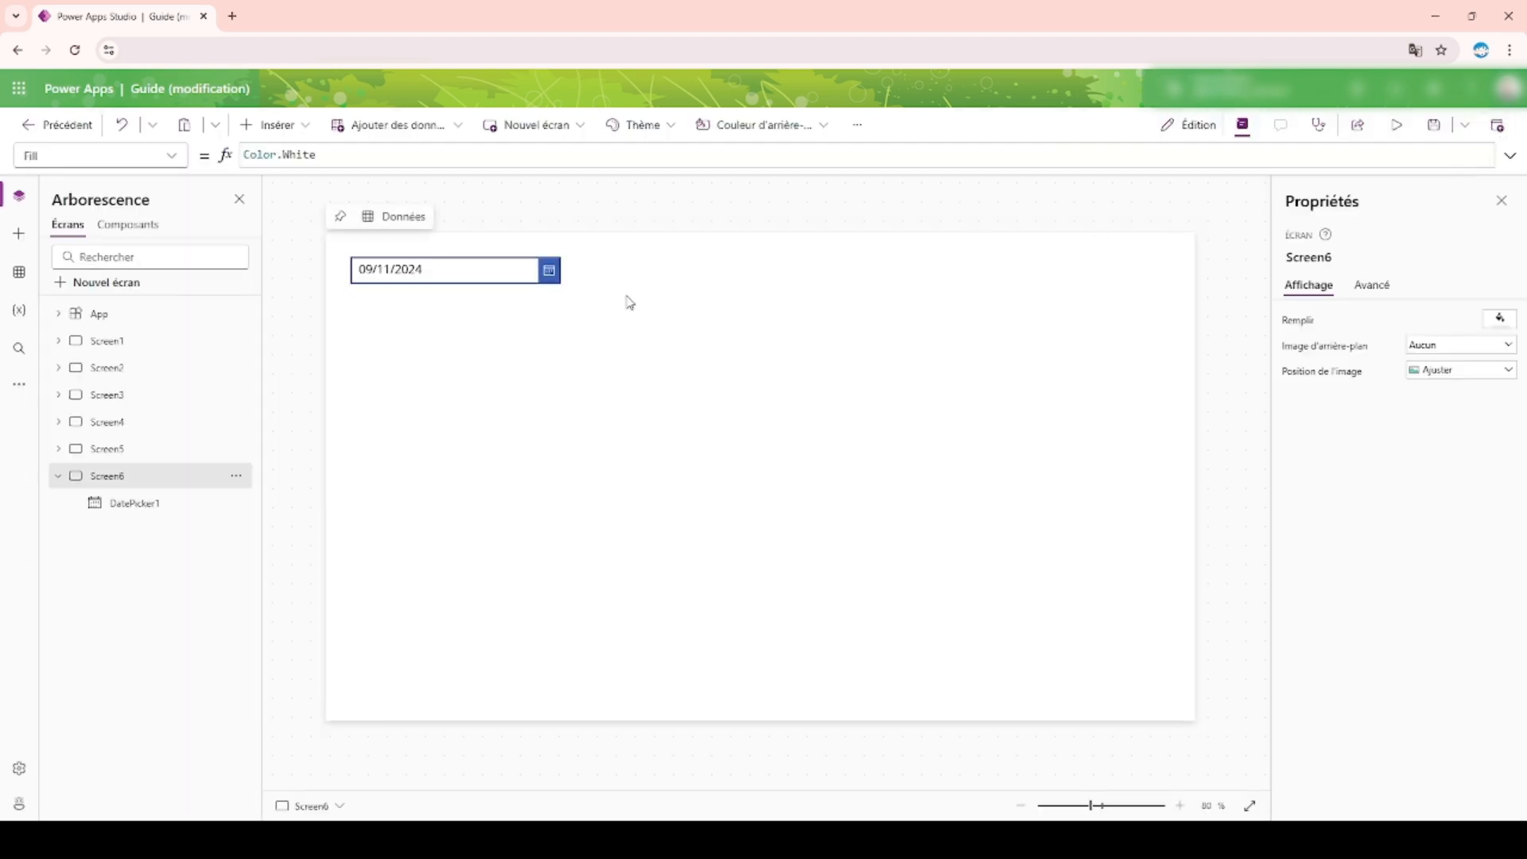
View the modern controls and themes option among the new updates in the app settings
left_click(19, 768)
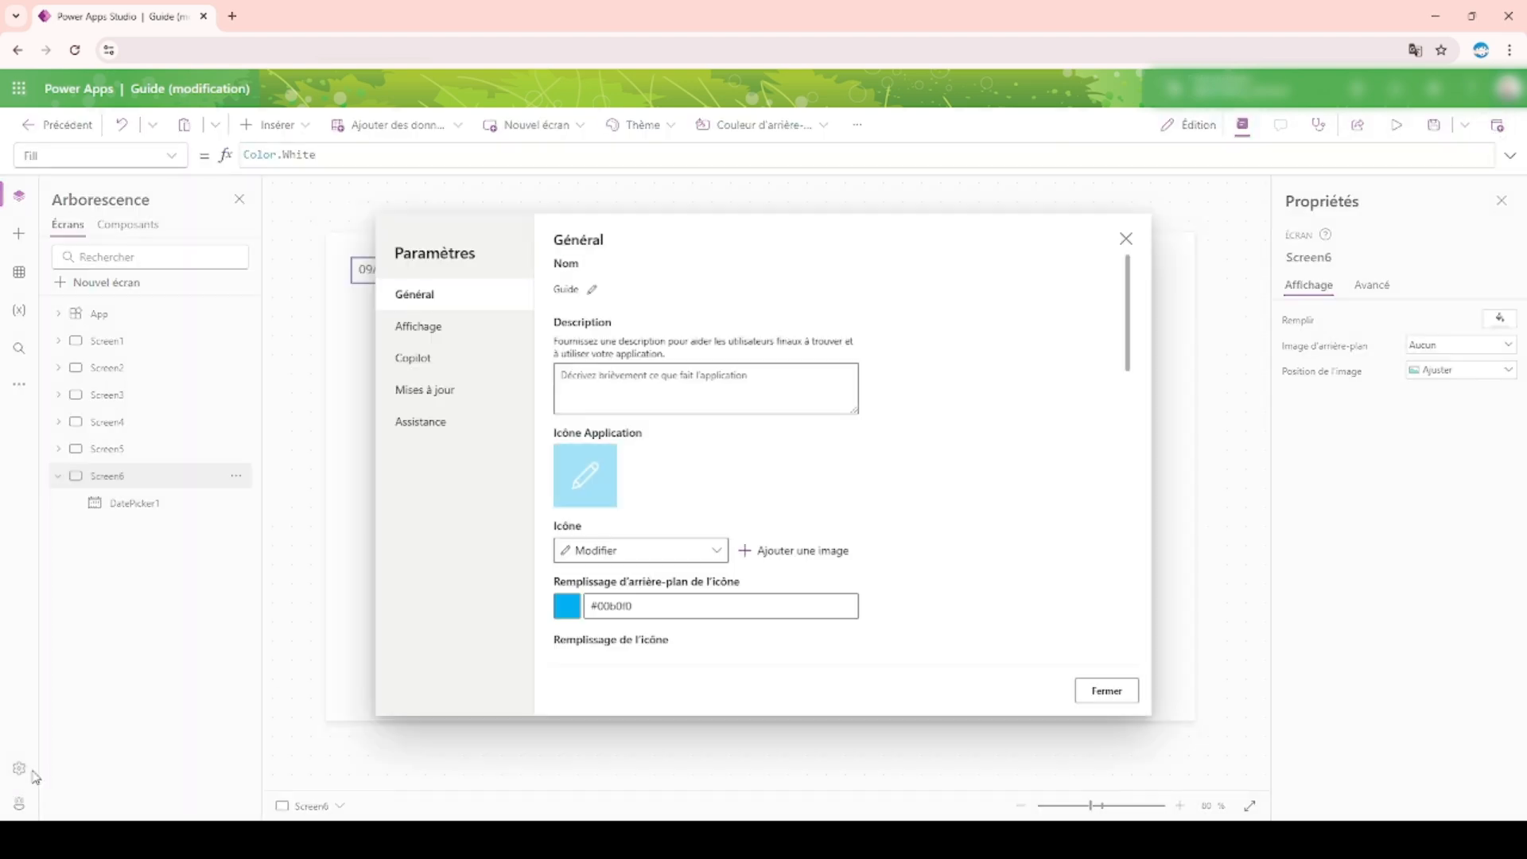
left_click(436, 389)
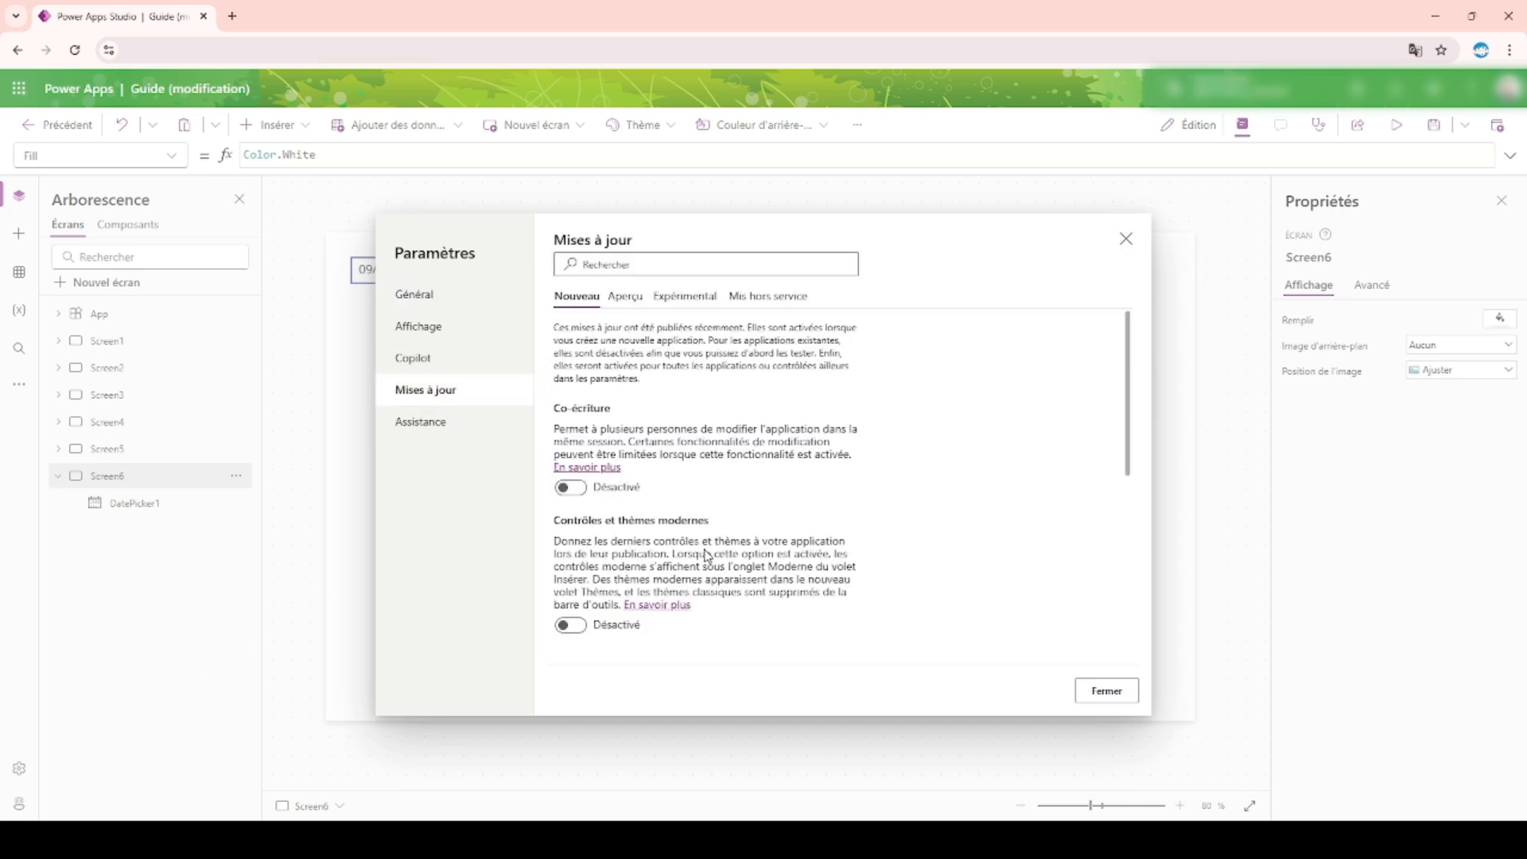
left_click(1124, 240)
Insert a text label and place it to the right of the date picker, at about X 458, Y 40
left_click(521, 275)
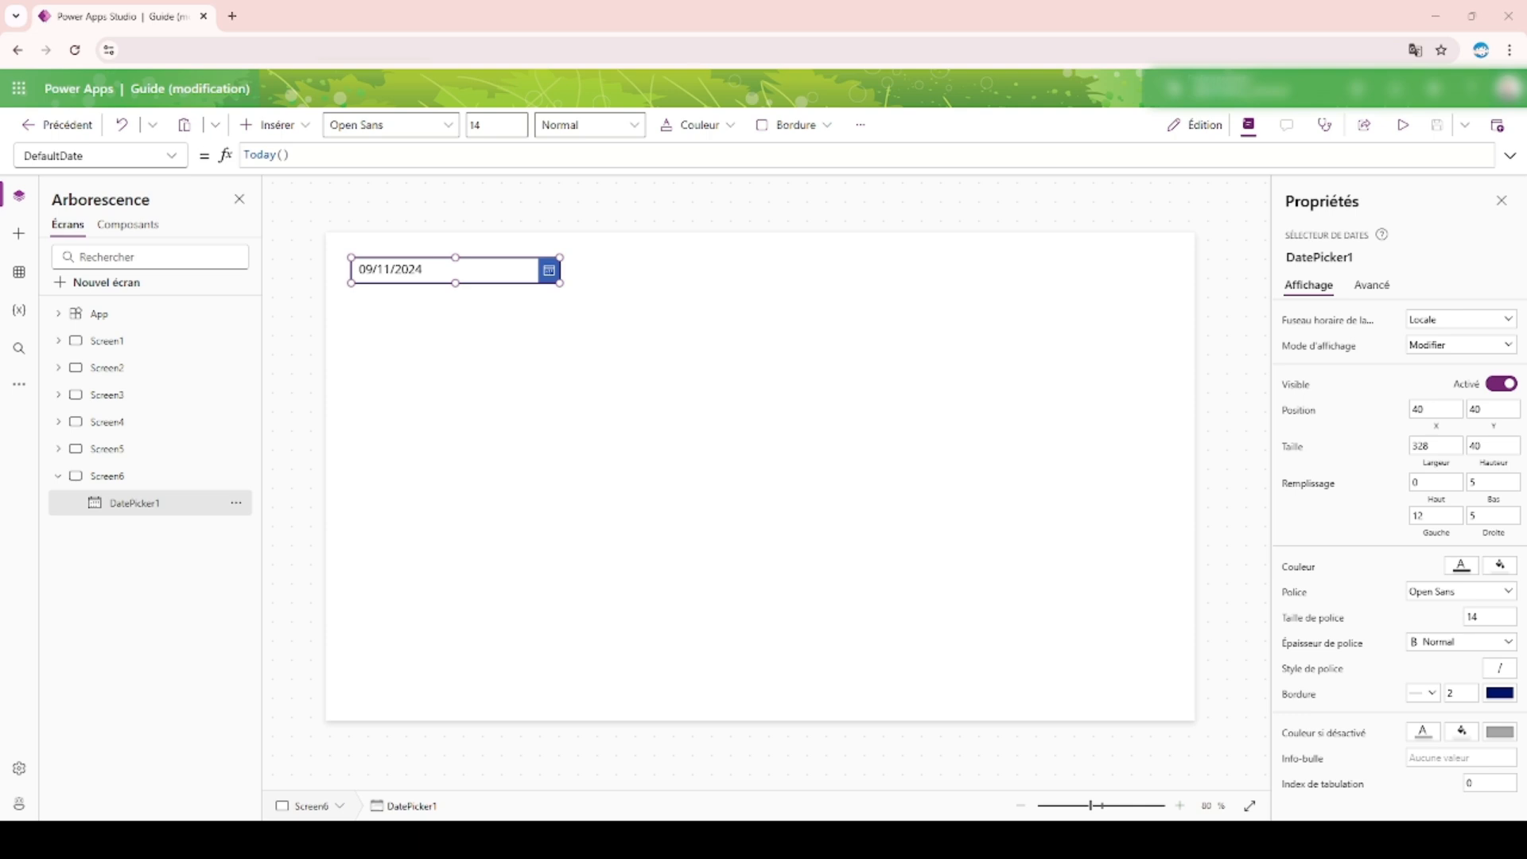
left_click(419, 467)
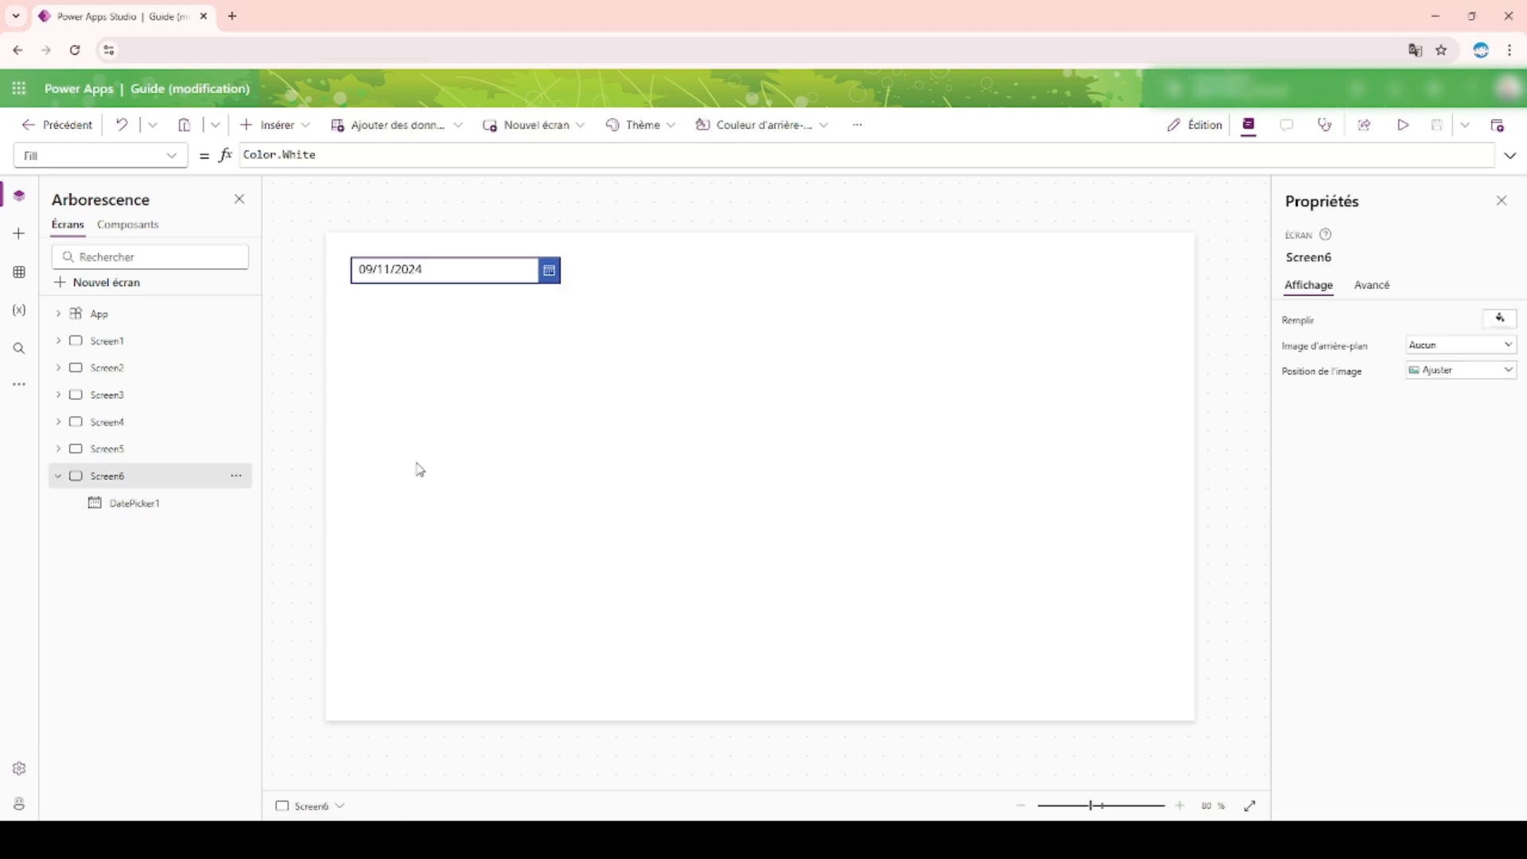
left_click(274, 125)
left_click(324, 231)
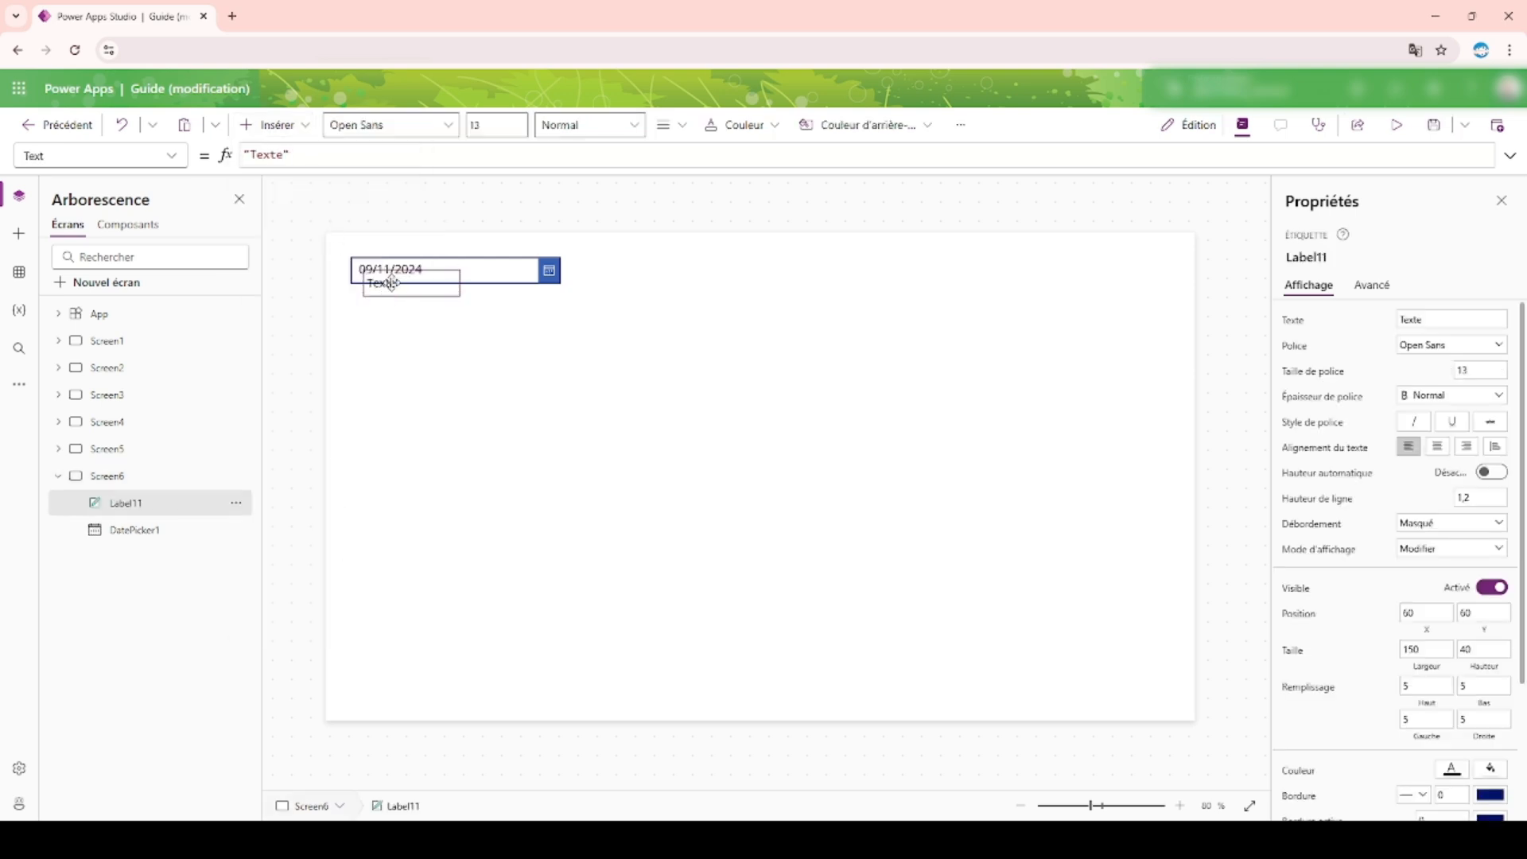
left_click_drag(383, 285, 641, 282)
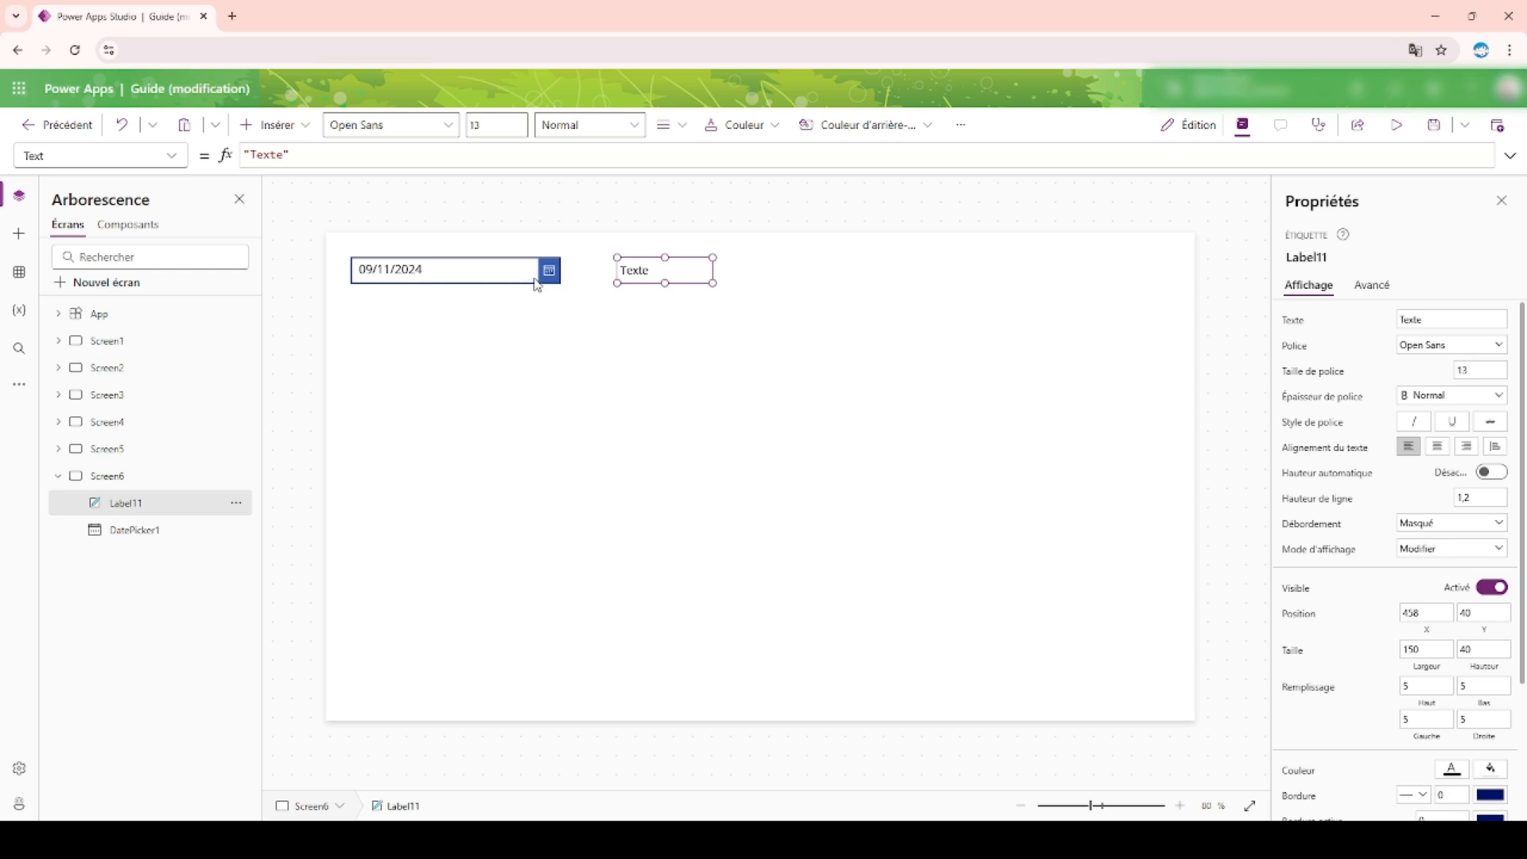
Select 1 January 2024 in the date picker while previewing the app, and return to editing
left_click(1395, 124)
left_click(425, 210)
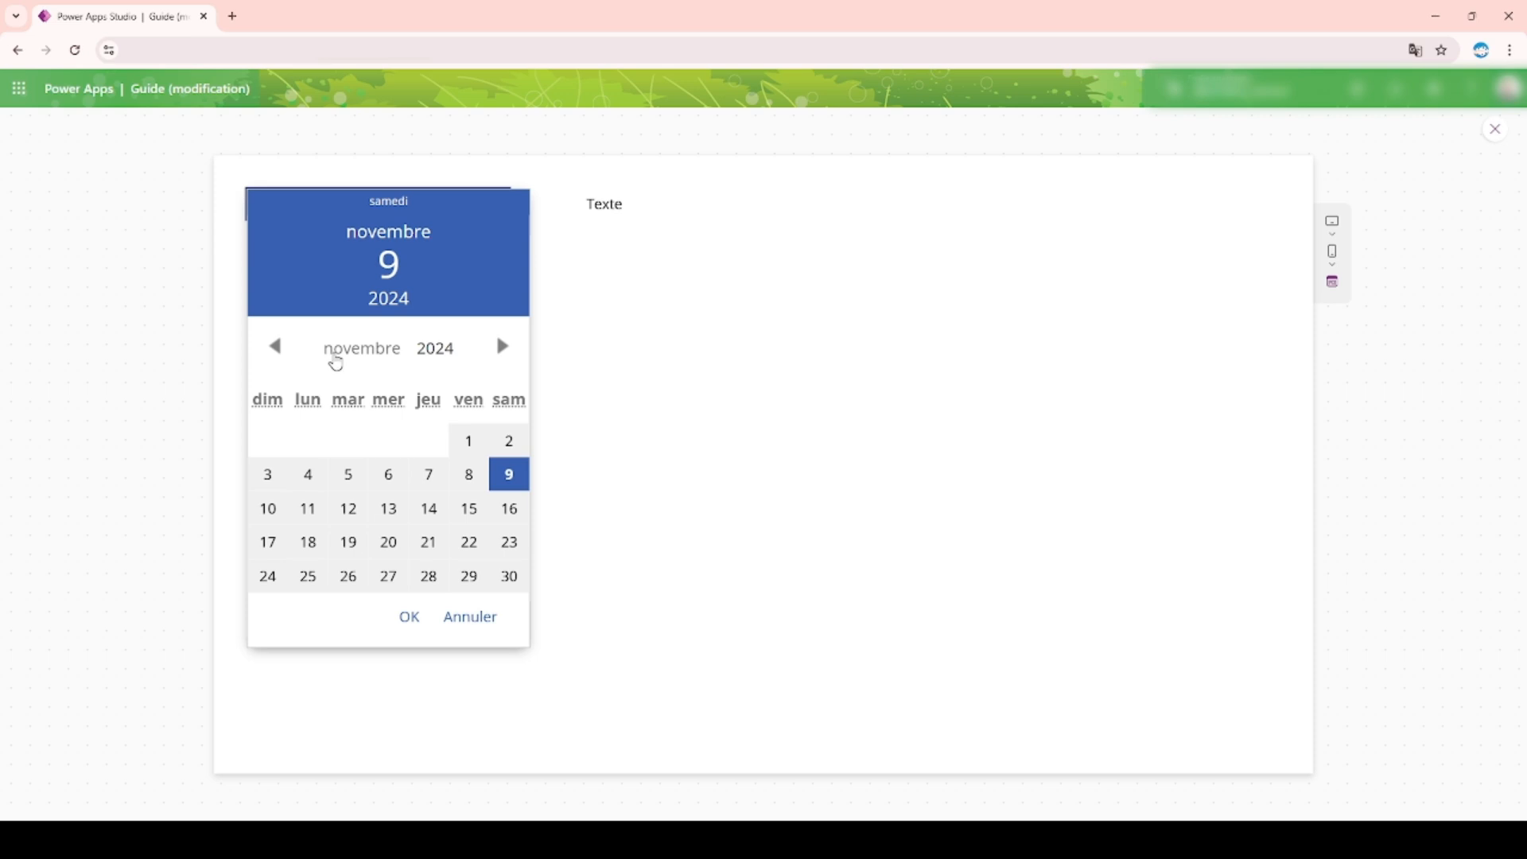
scroll(346, 381, "up", 10)
left_click(307, 440)
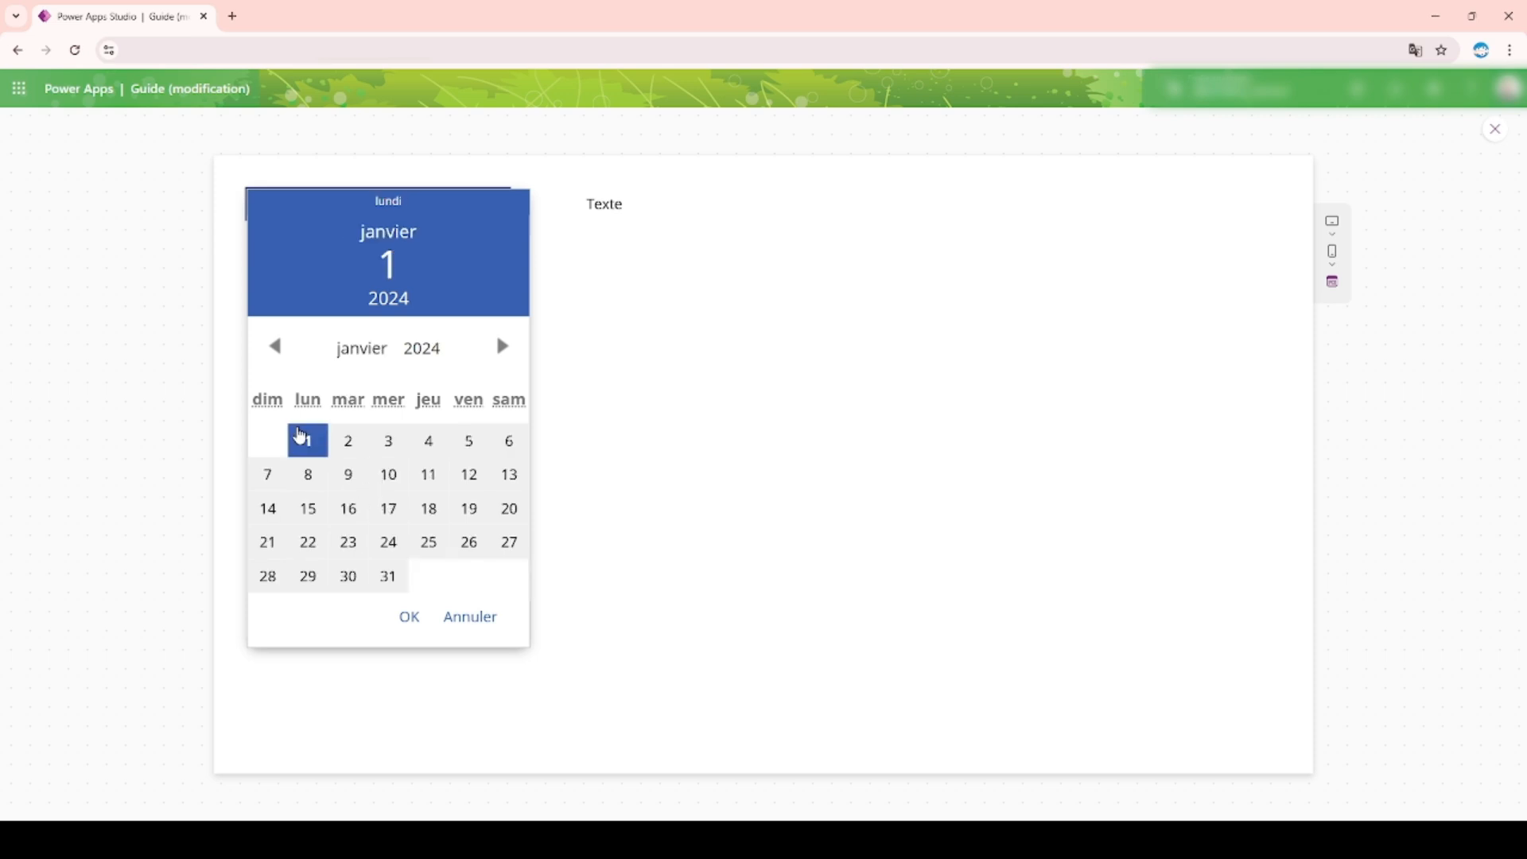
left_click(409, 618)
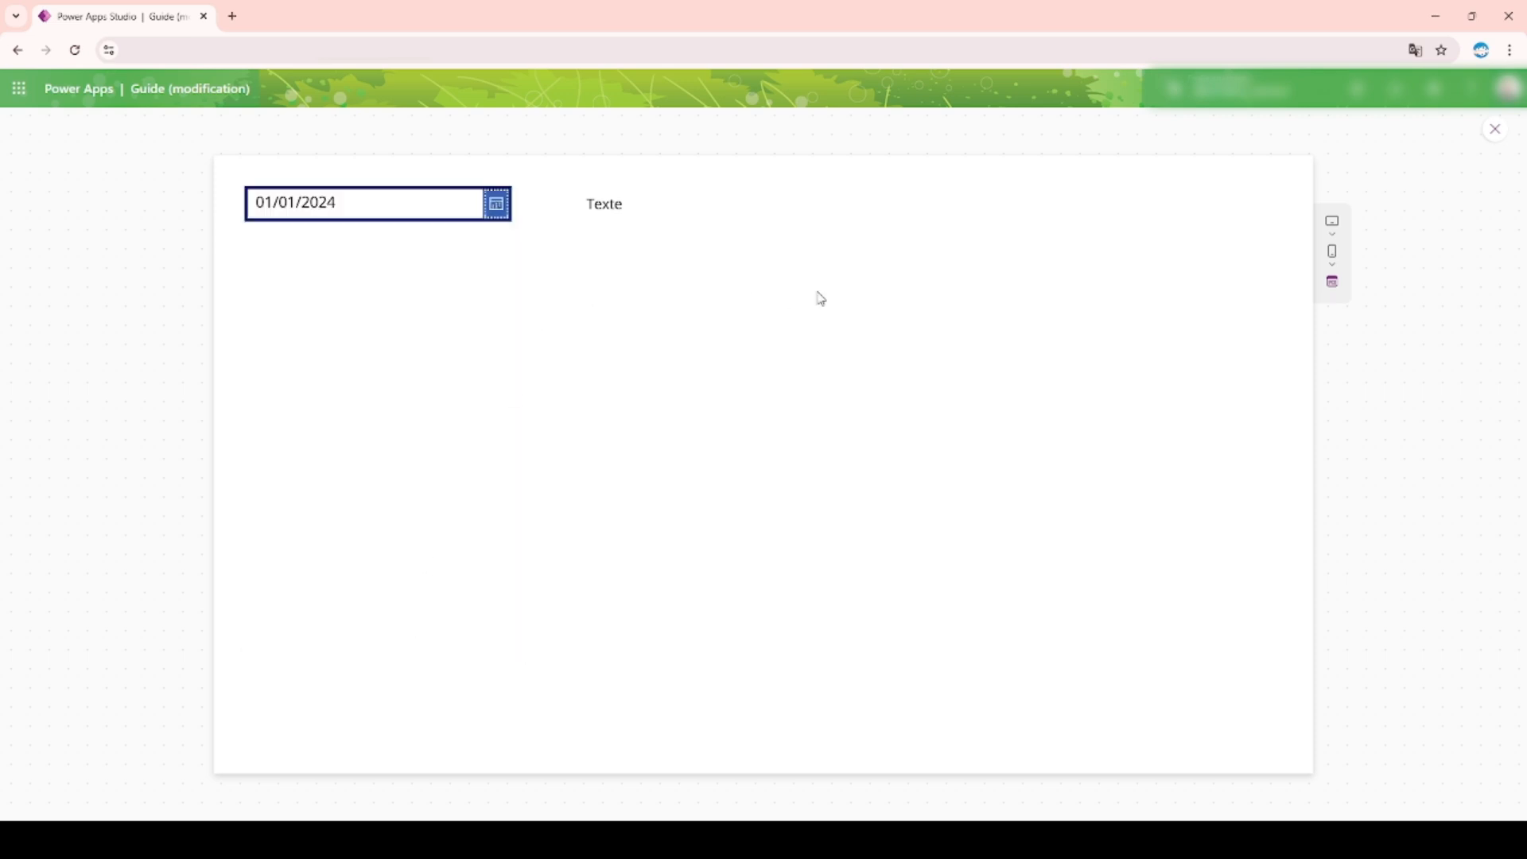
left_click(1495, 131)
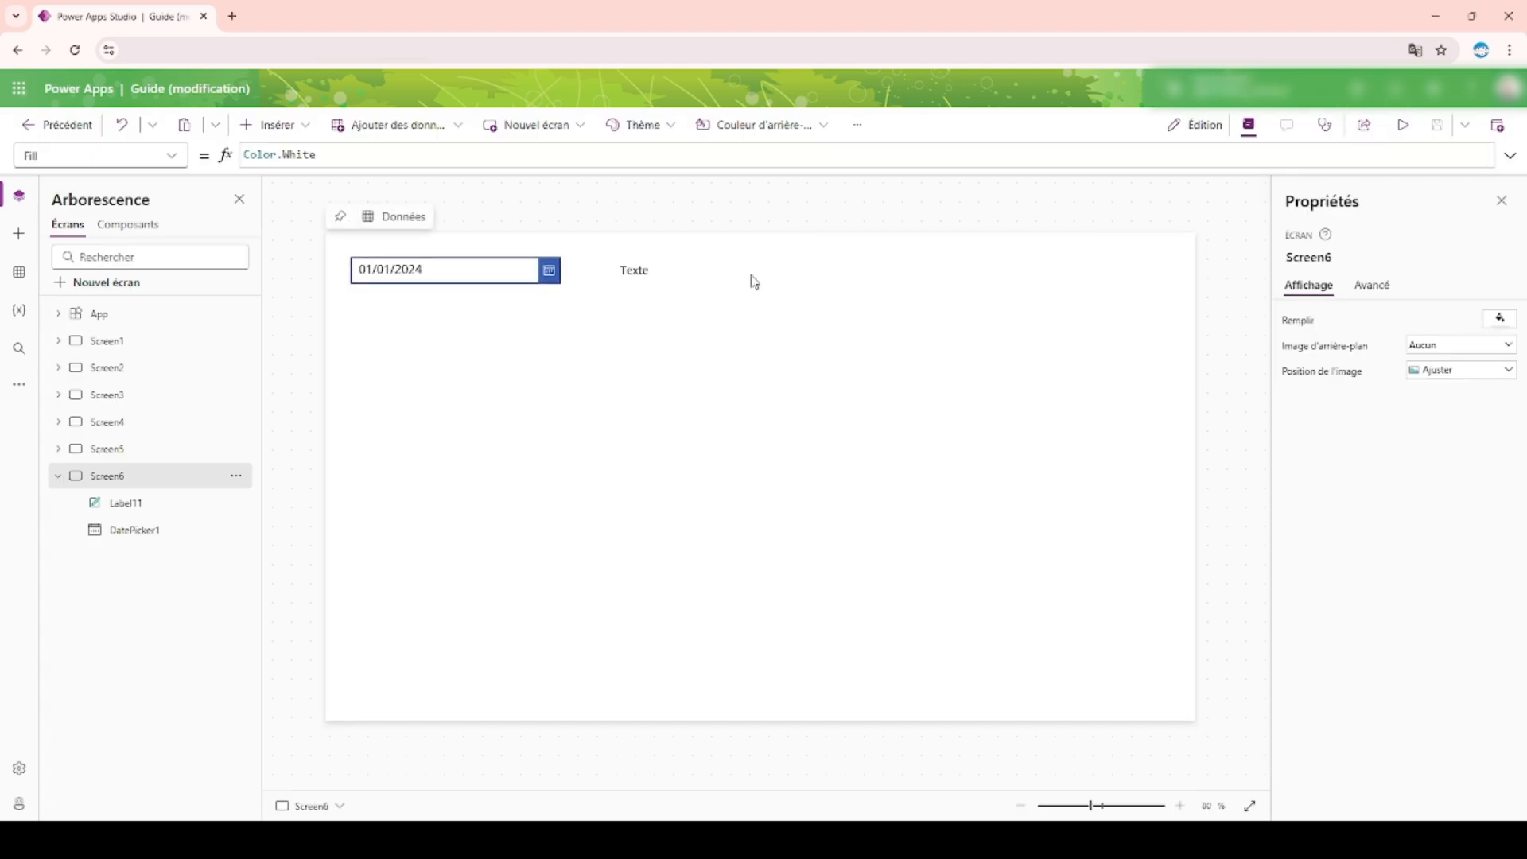
Replace the text of the label beside the date picker with "jours : "
left_click(648, 275)
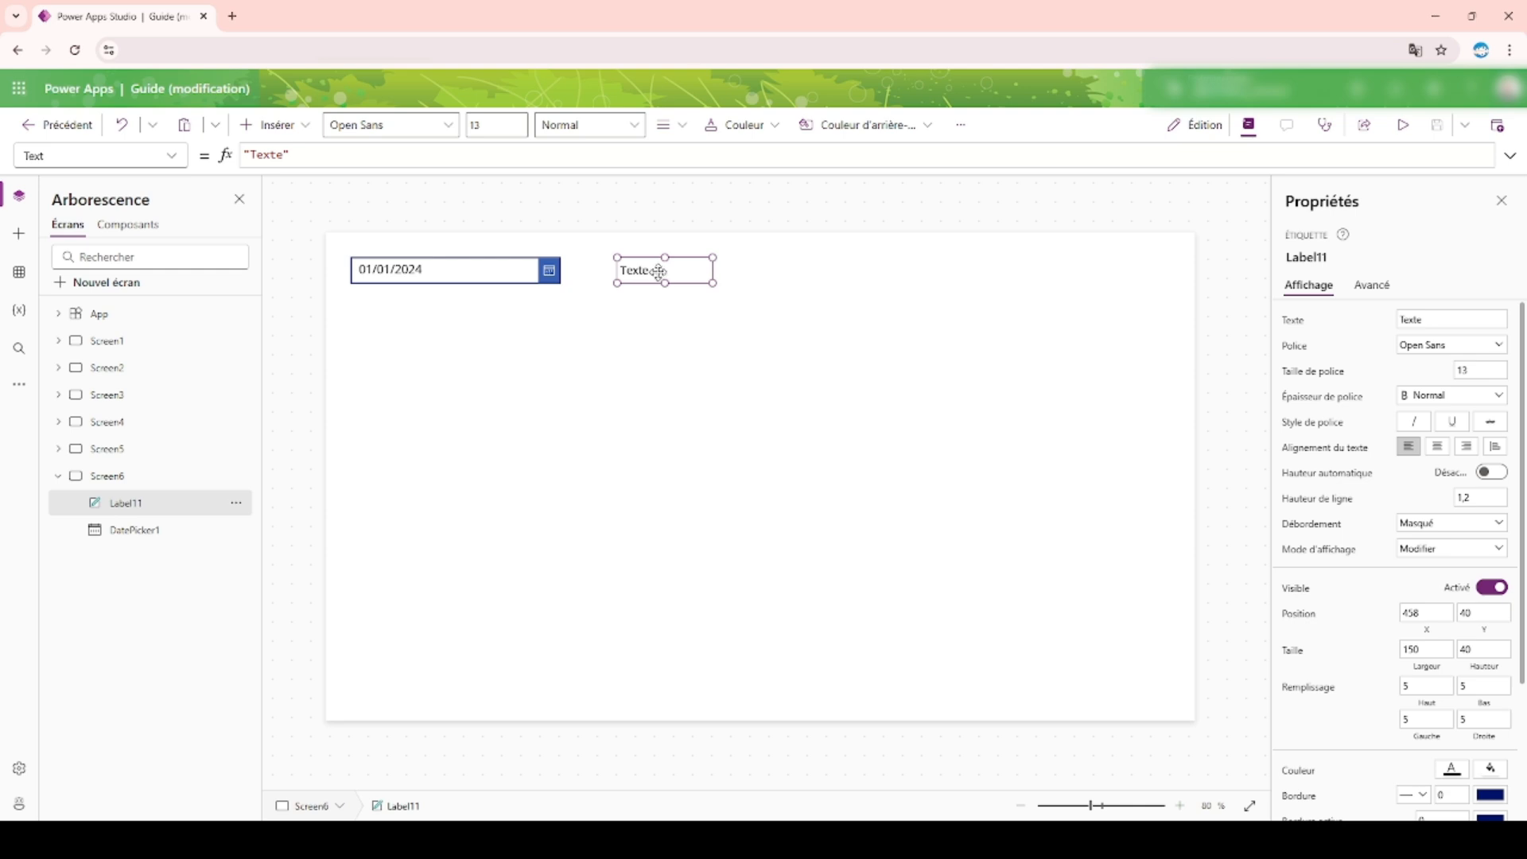
left_click(427, 283)
left_click(1362, 257)
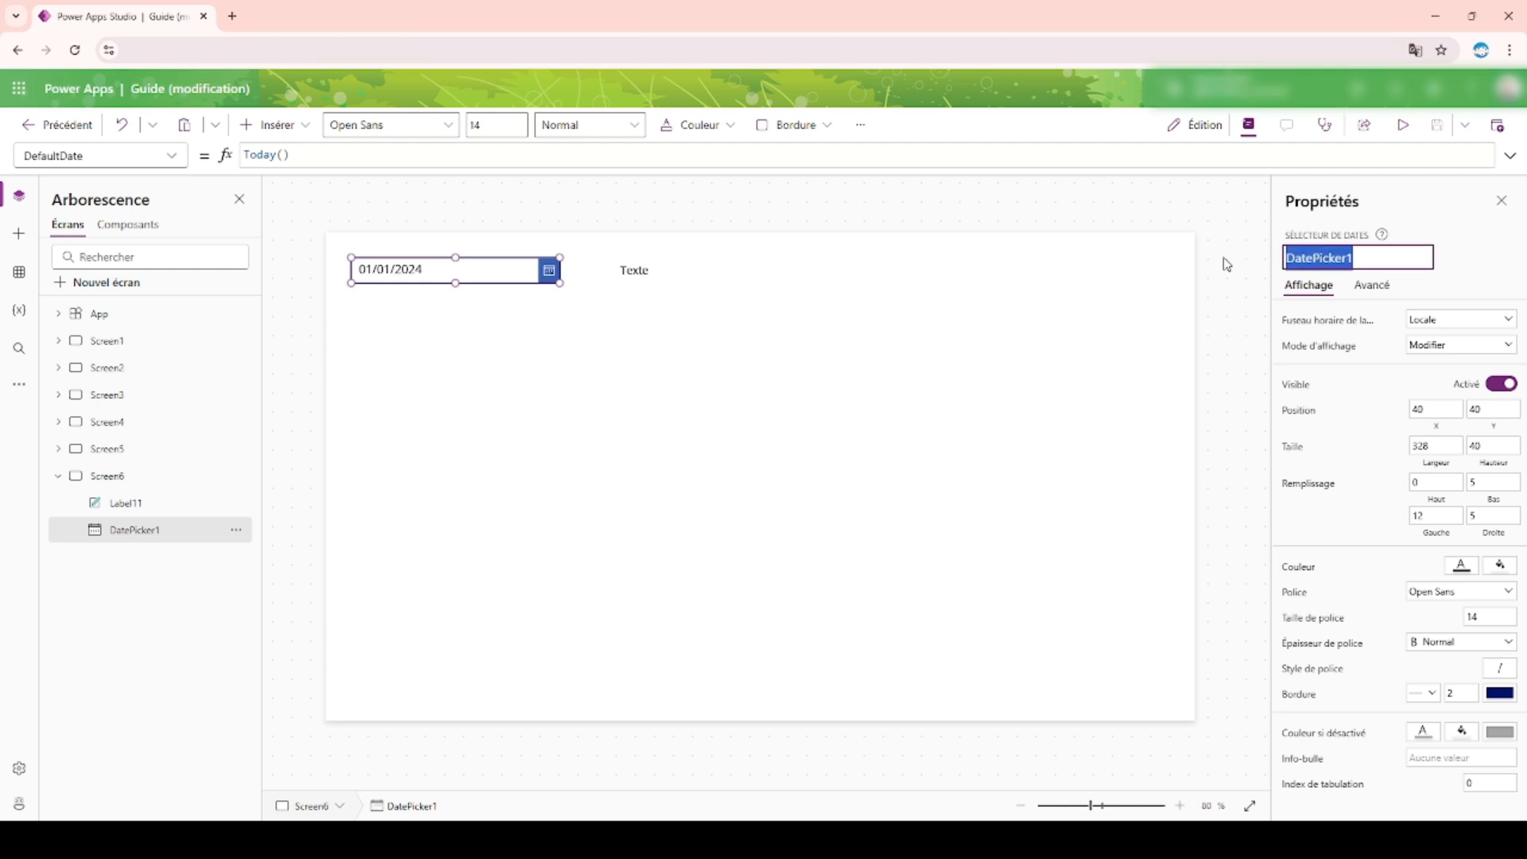
left_click(634, 278)
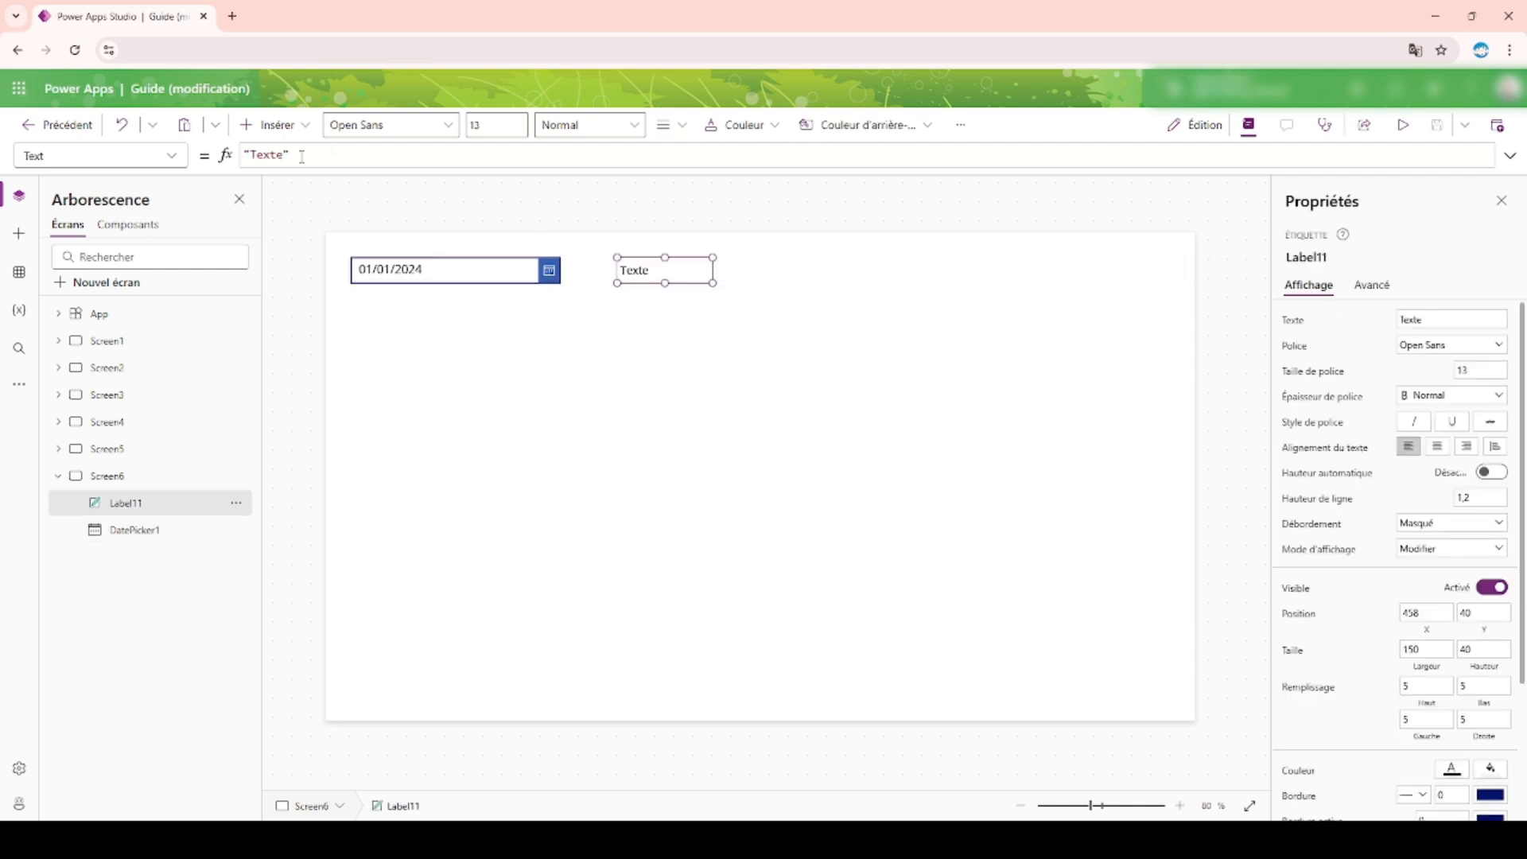
double_click(267, 155)
type("jou")
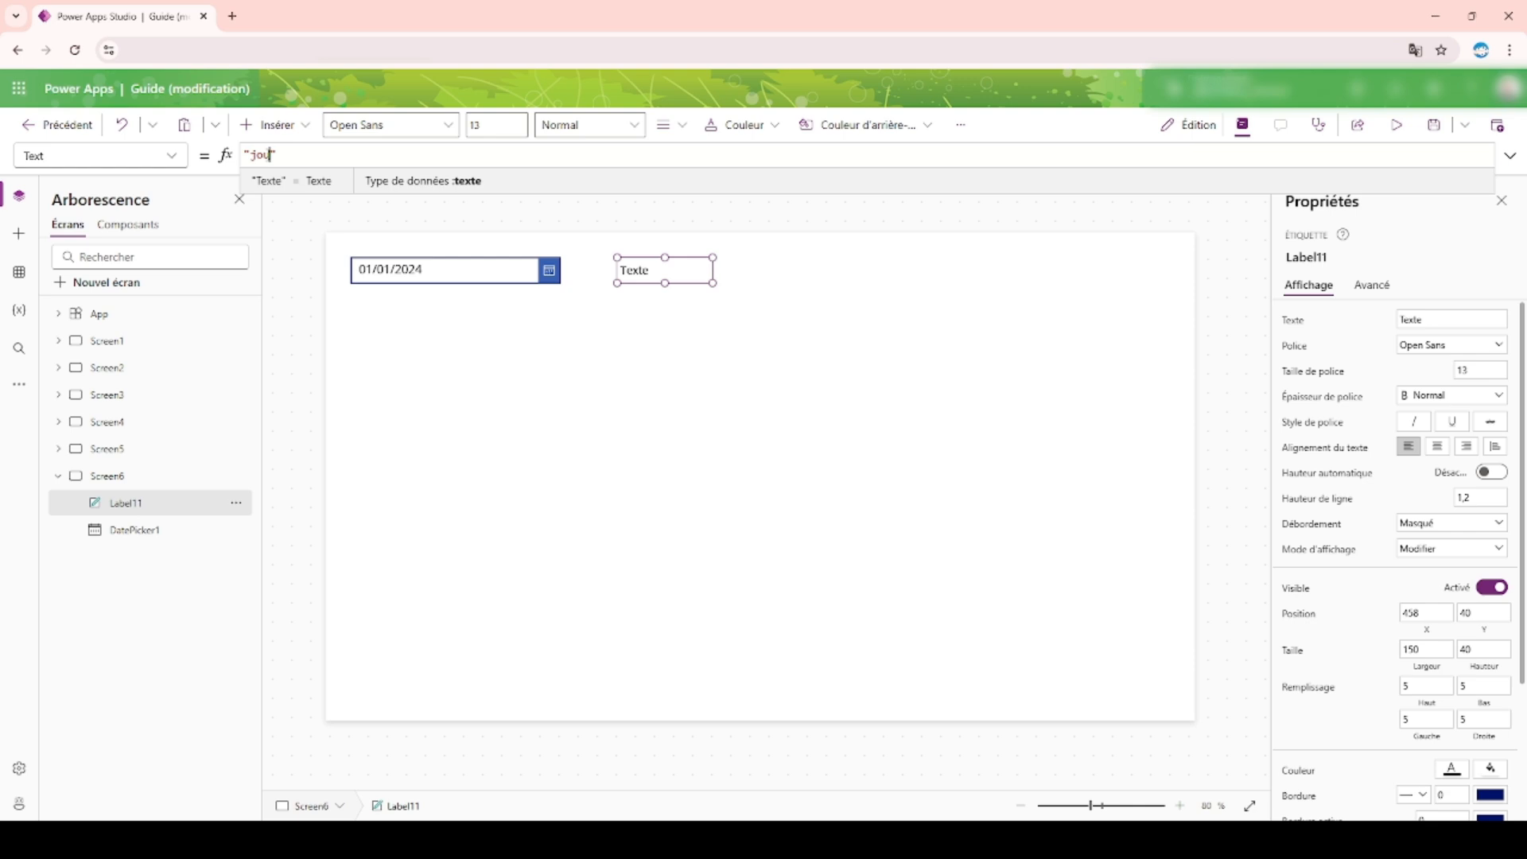
type("s :")
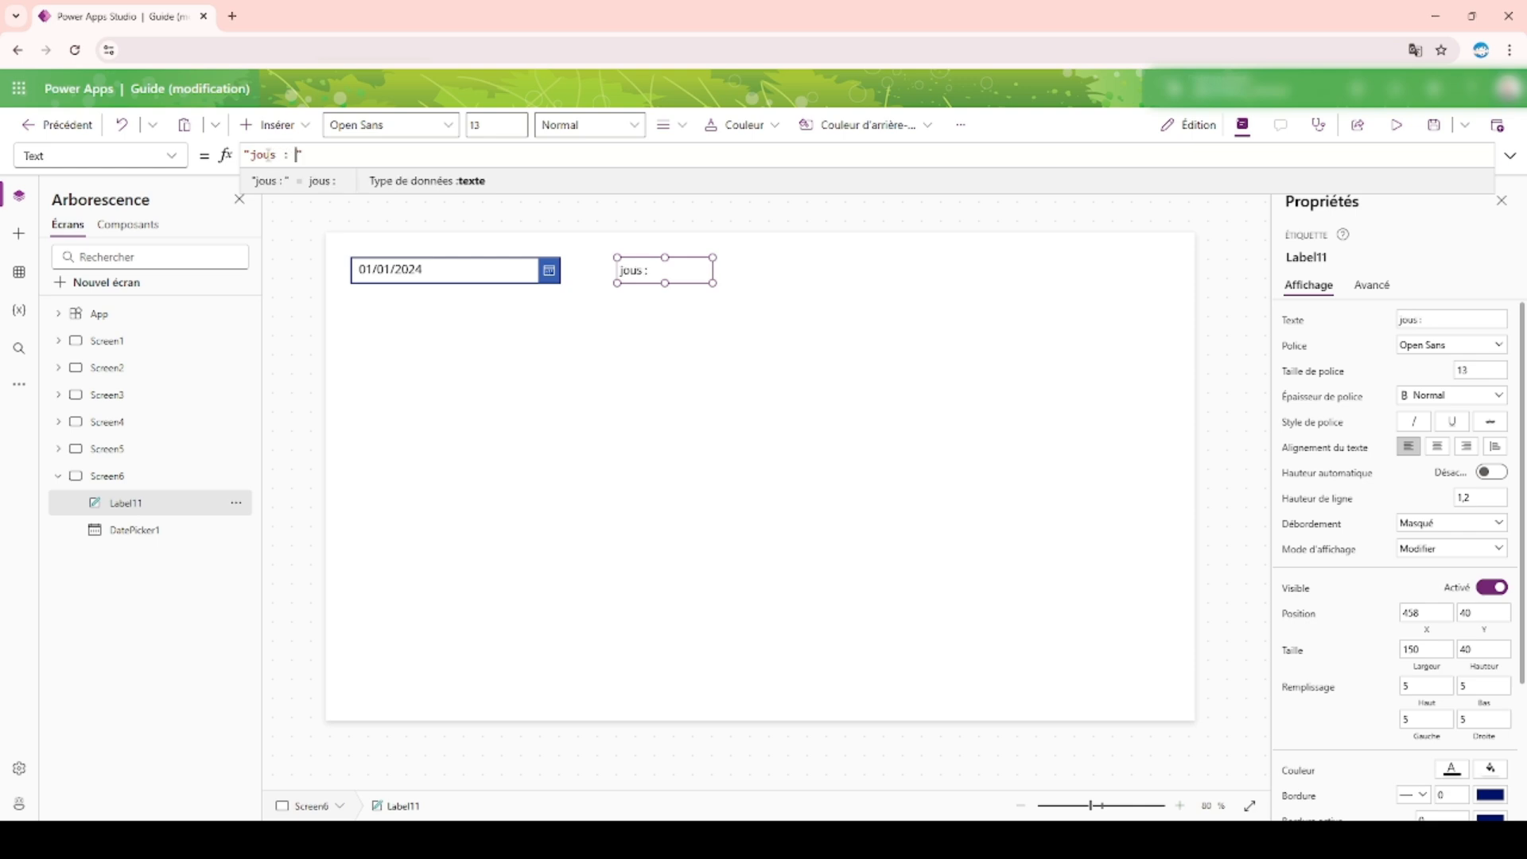
double_click(265, 155)
type("jours")
key("End")
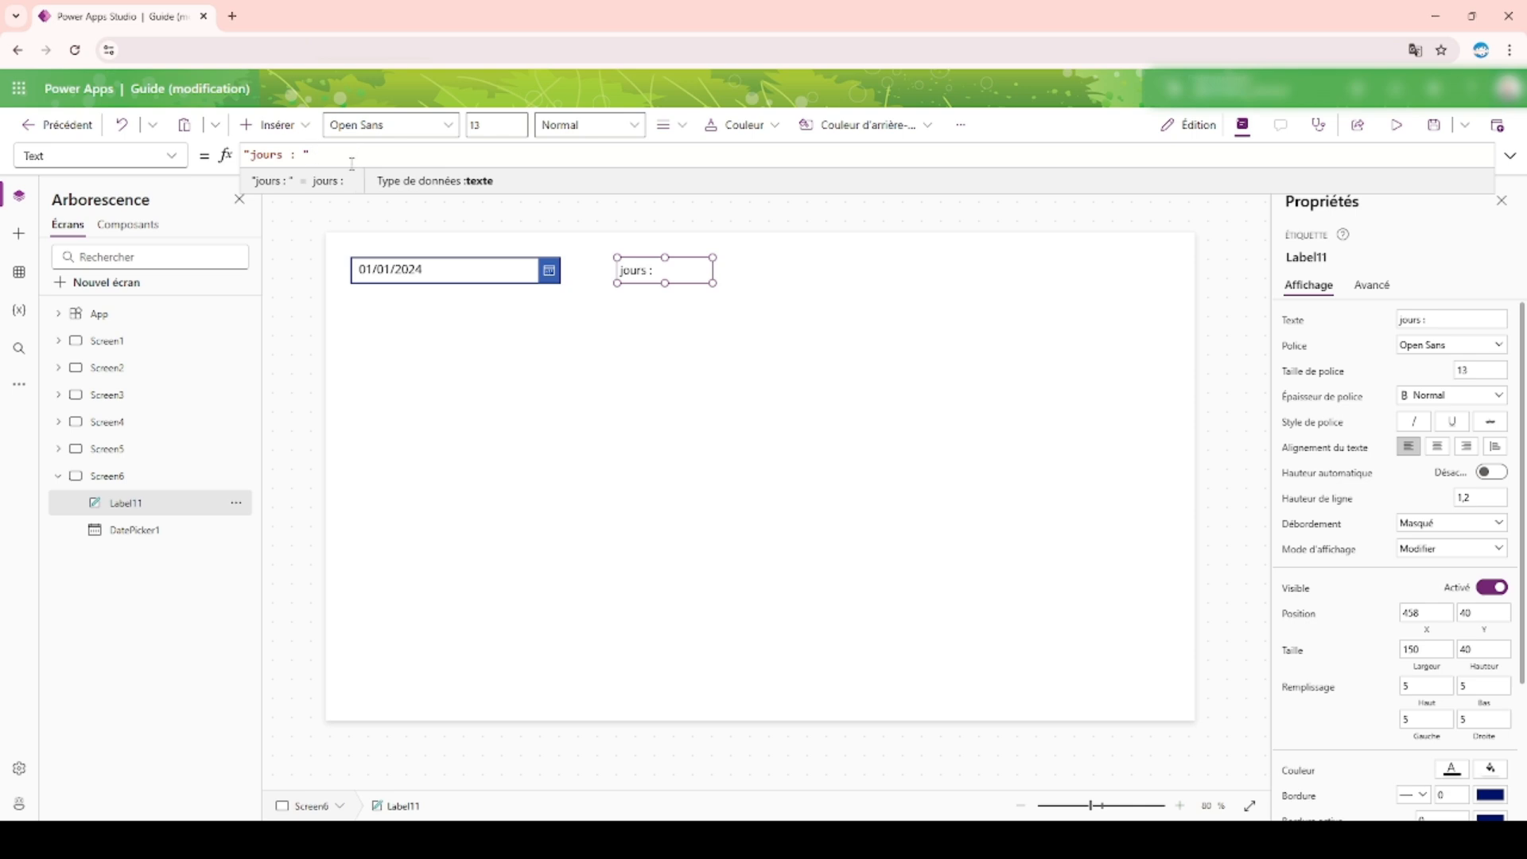
Append & DateDiff(DatePicker1.SelectedDate; Today()) to the label's text formula and check it in the app preview
type("& ")
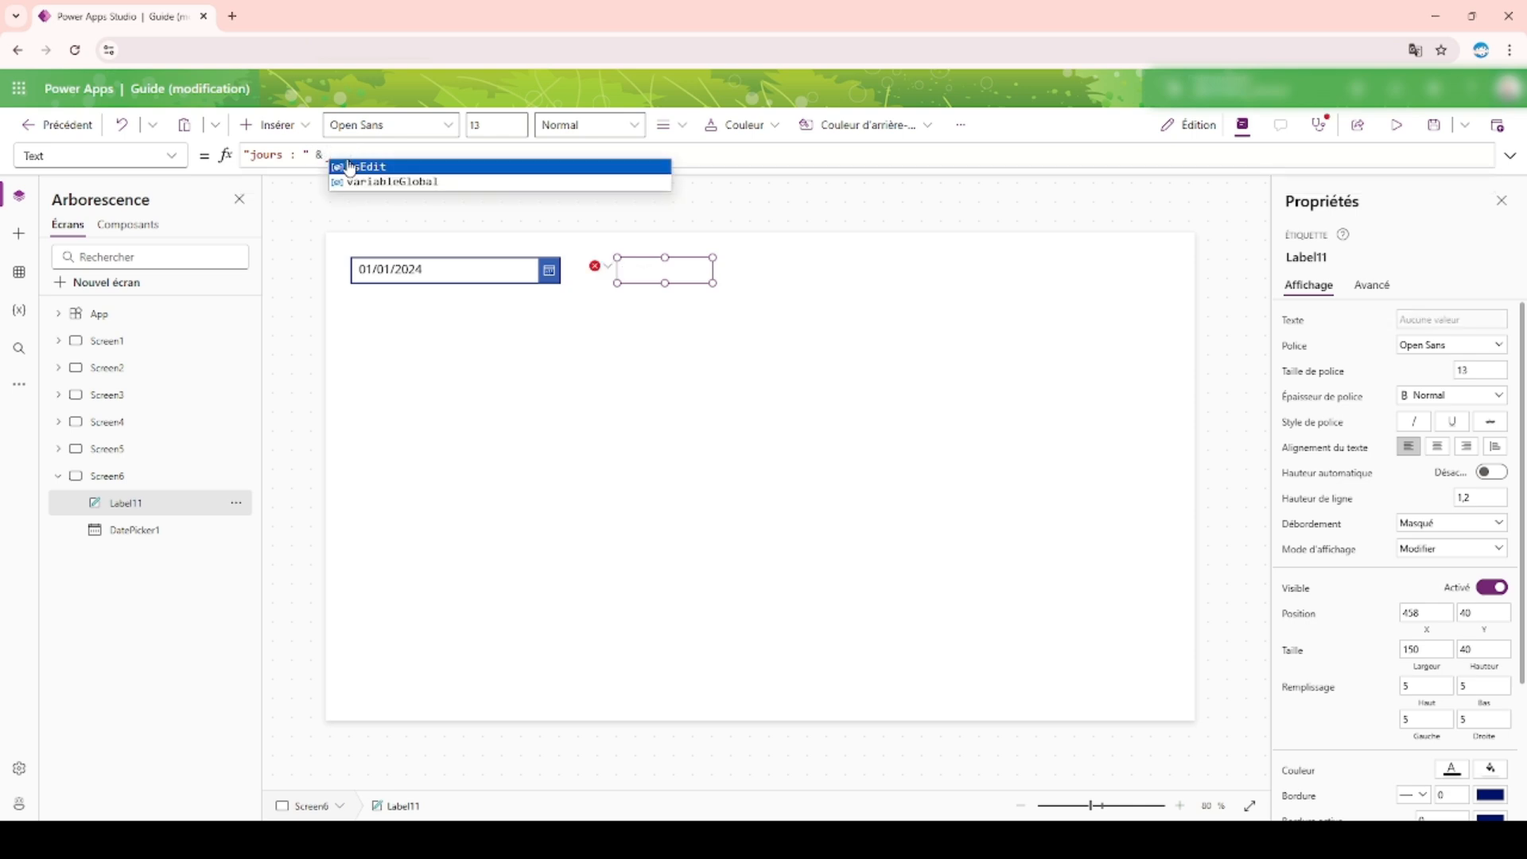
type("Date")
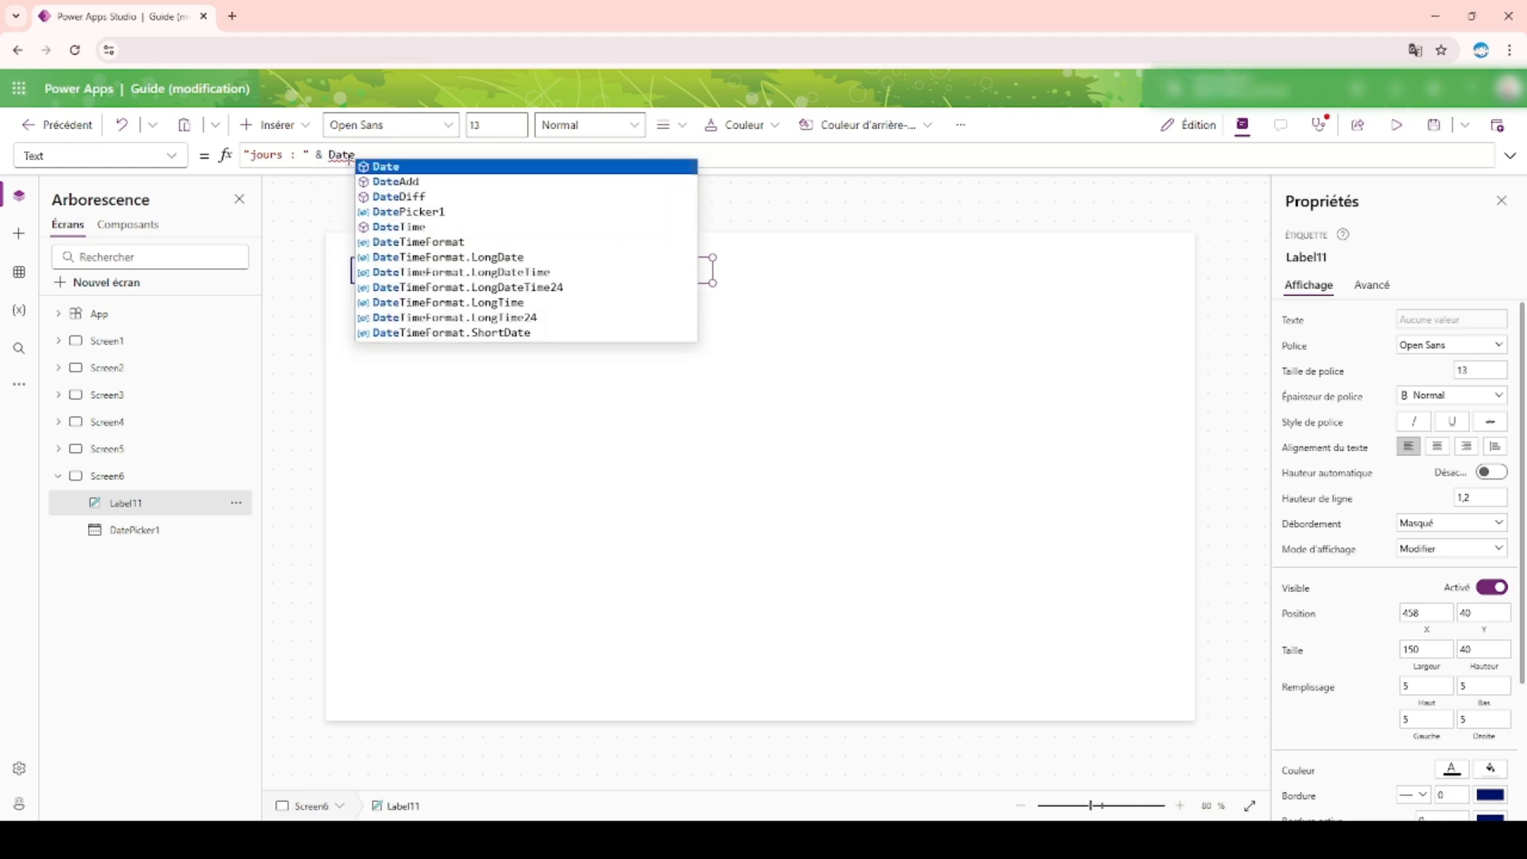
key("Down")
key("Down")
key("Tab")
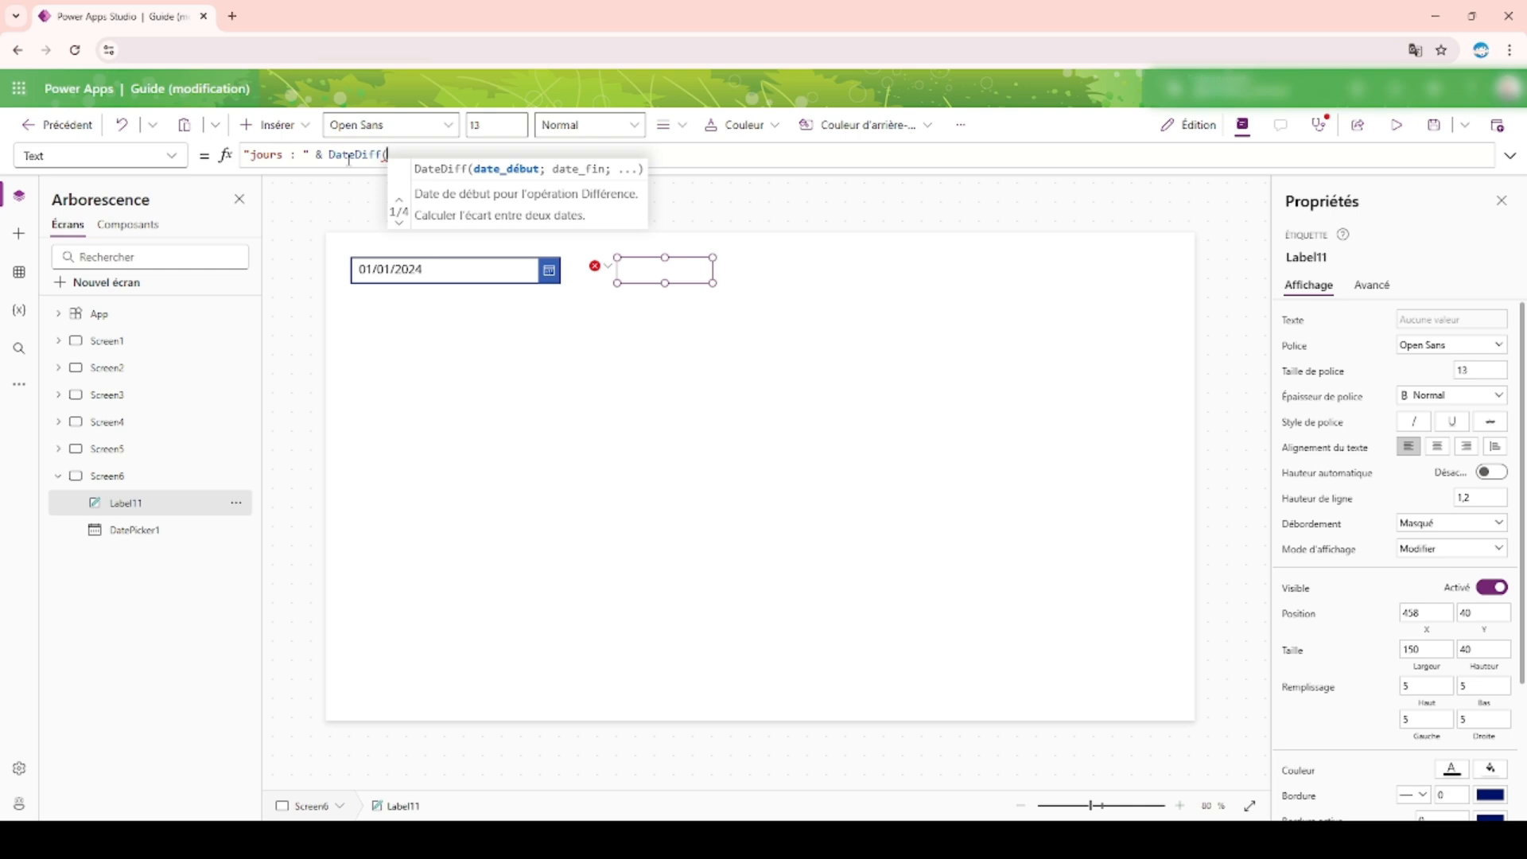
type("DatePicker1.")
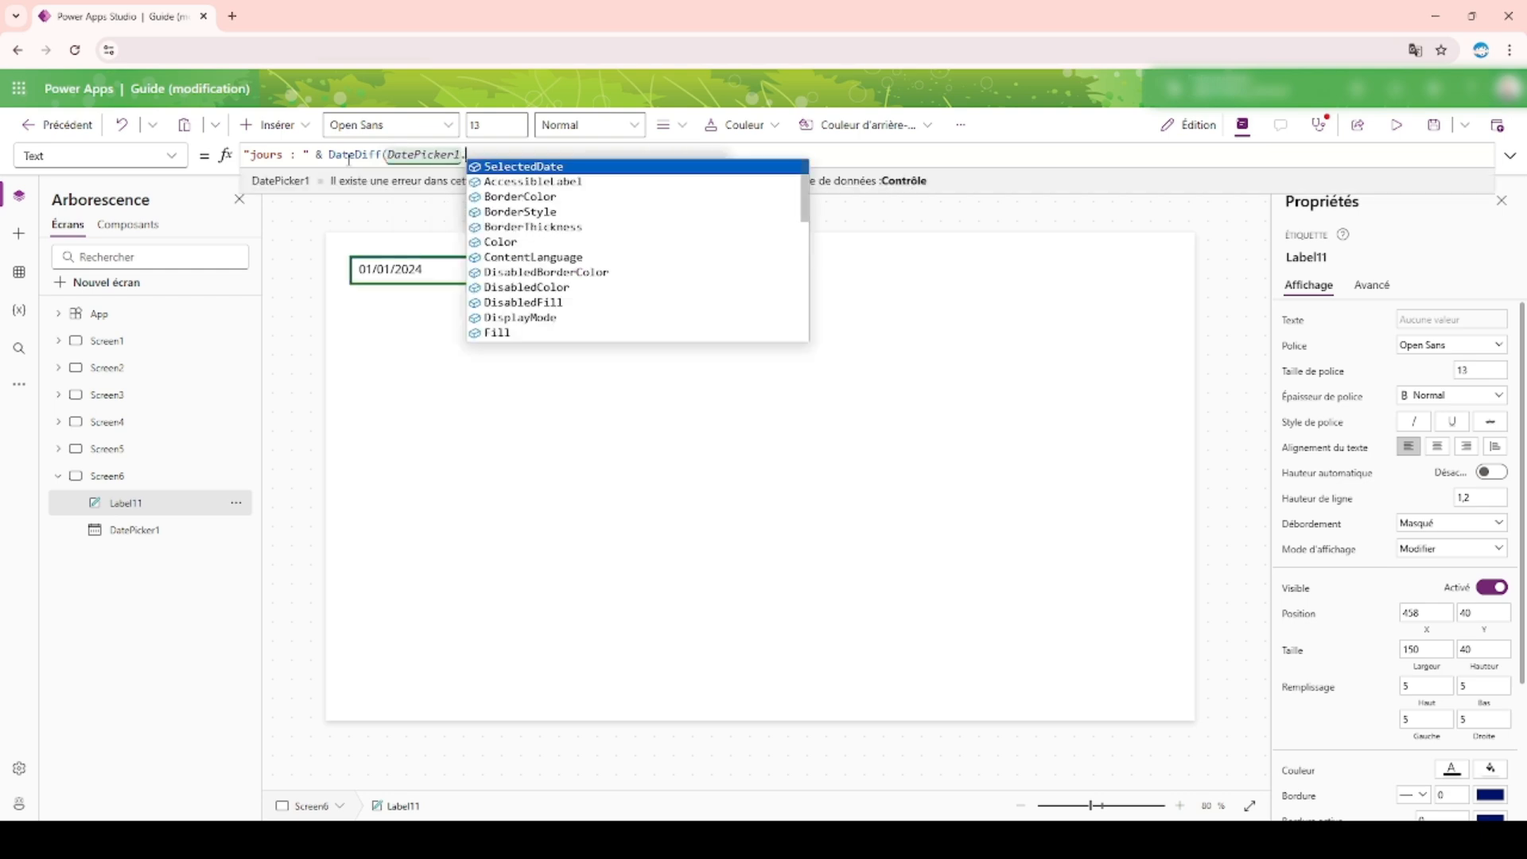
key("Tab")
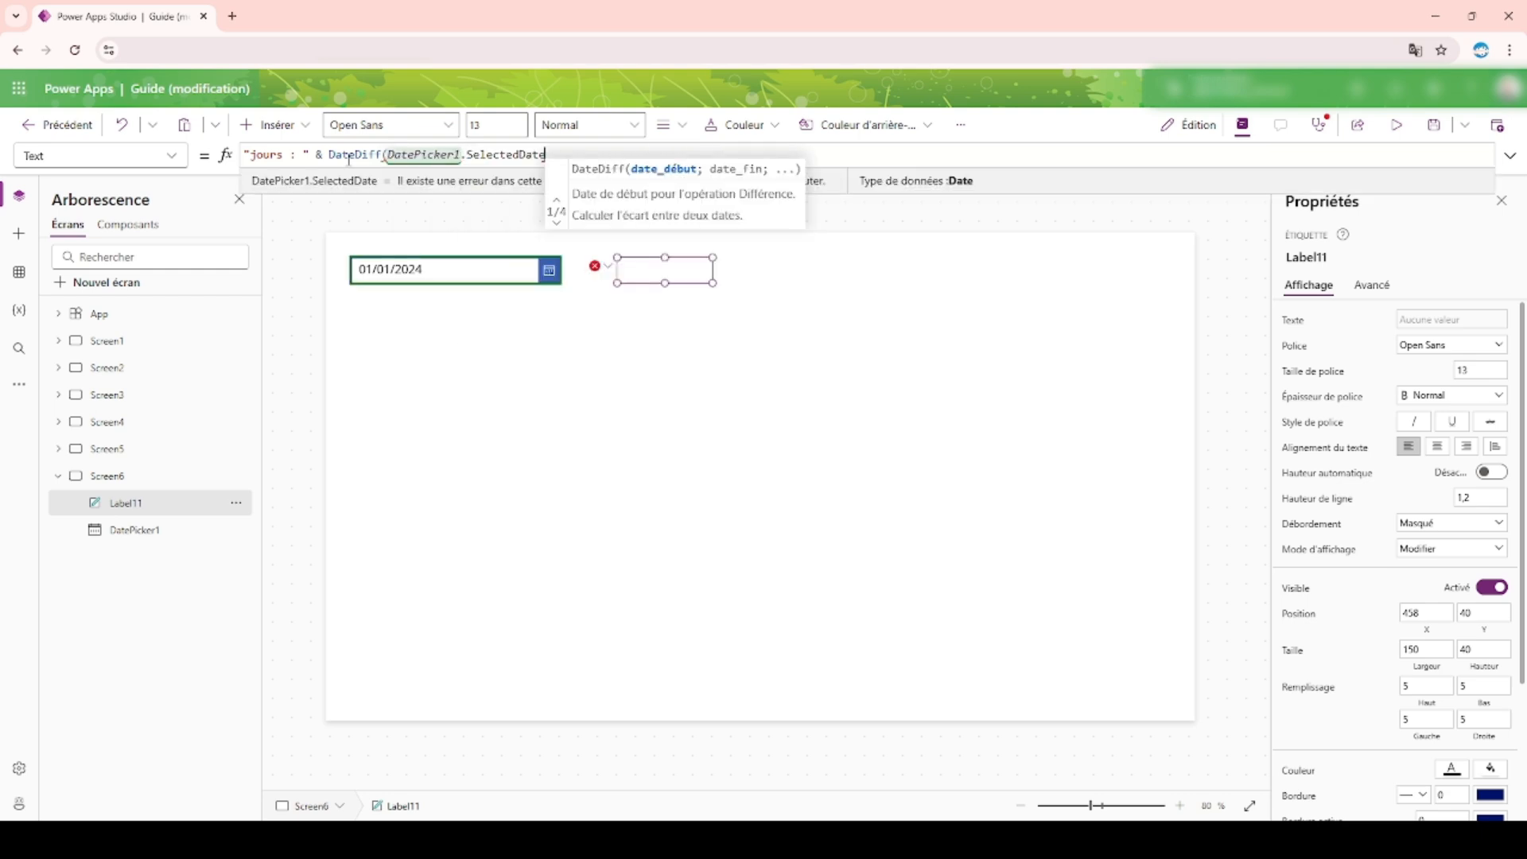
type("; ")
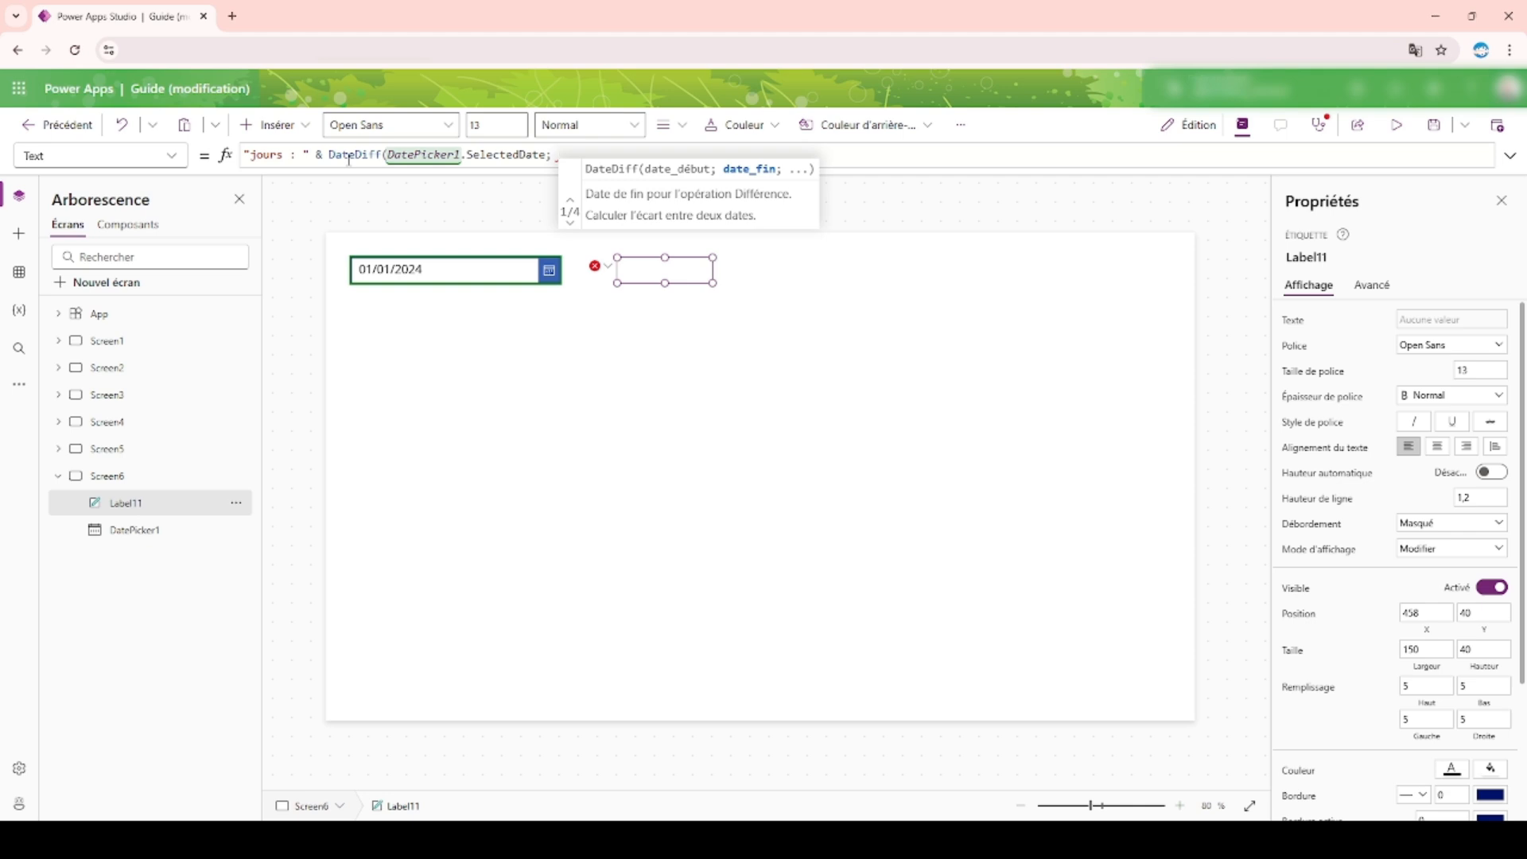
type("Today")
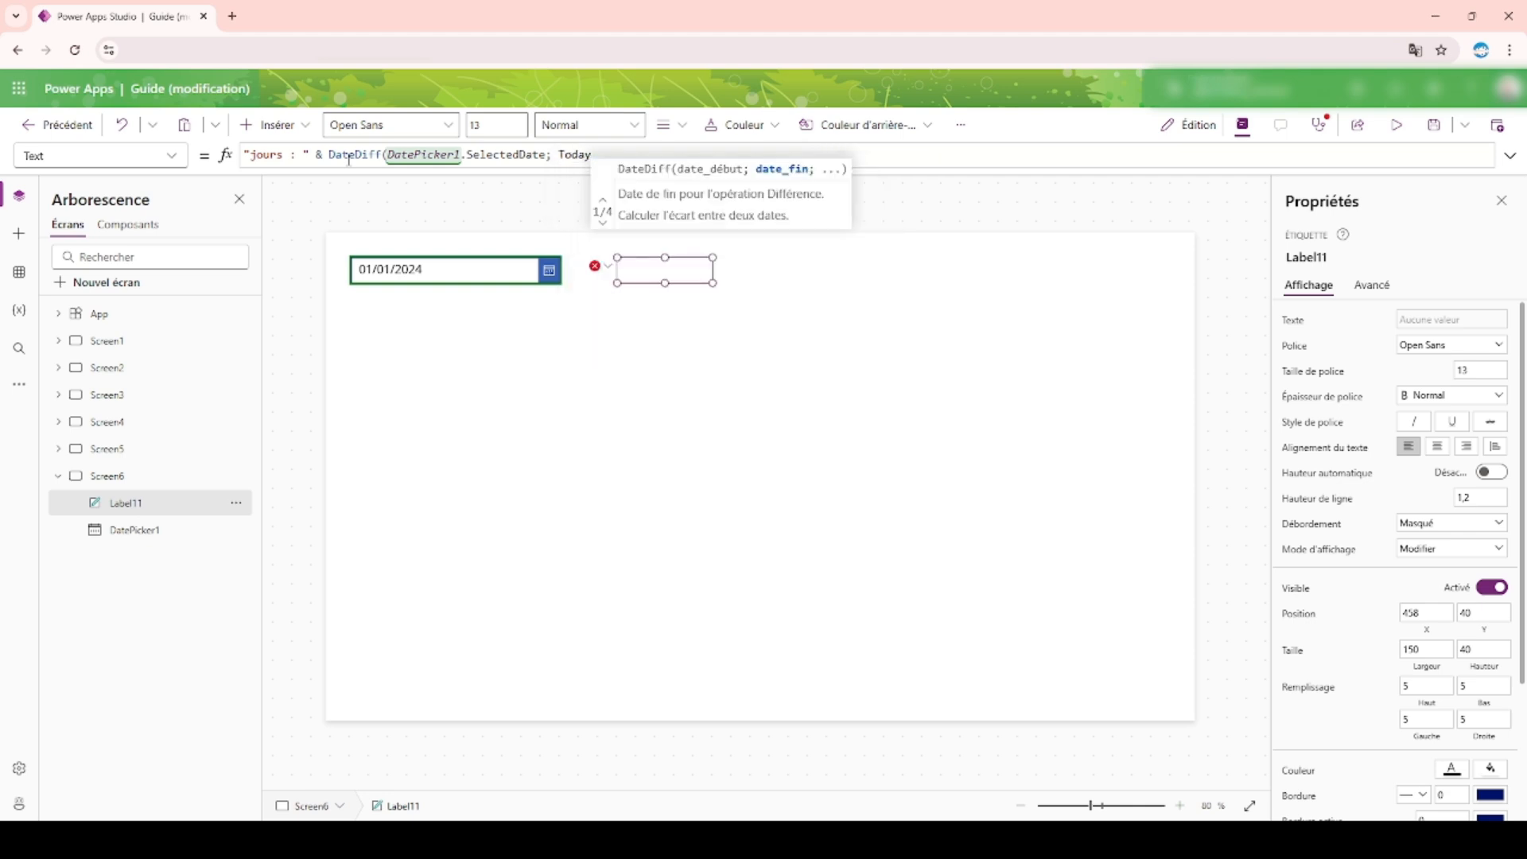
type("()")
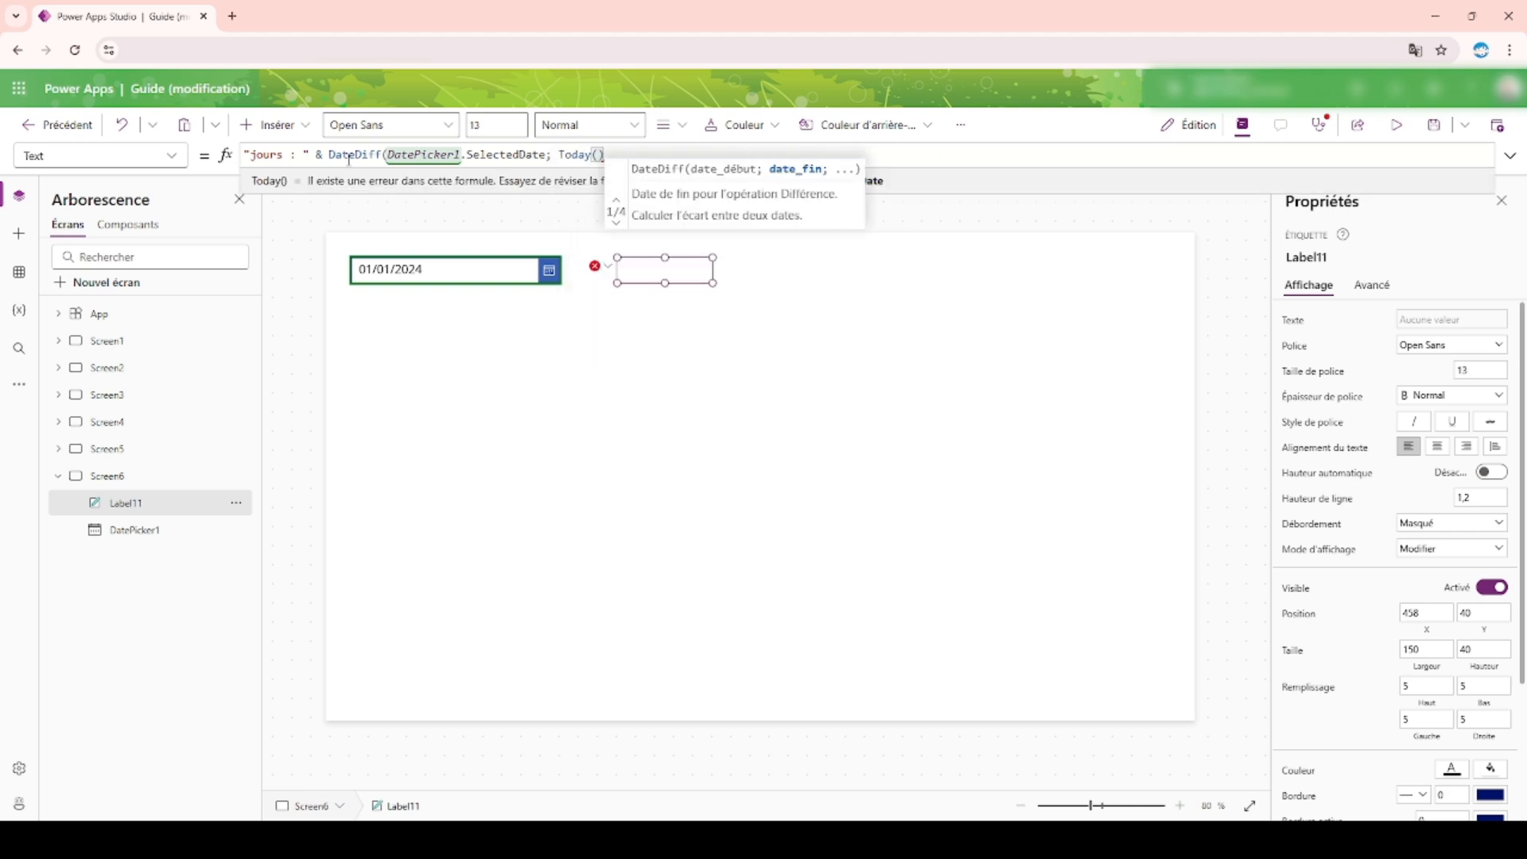
type(" )")
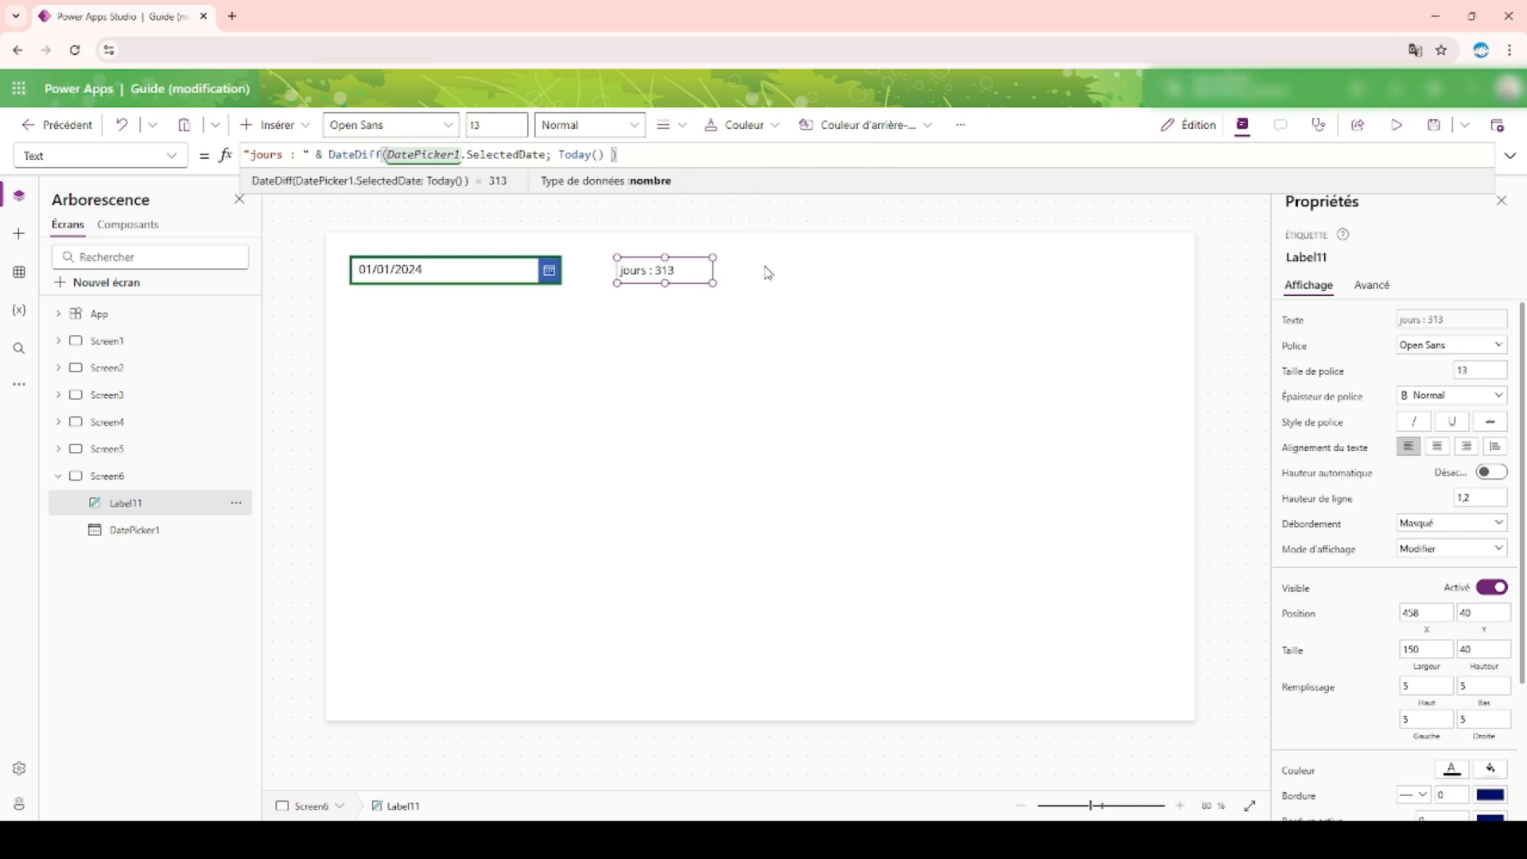
left_click(1397, 126)
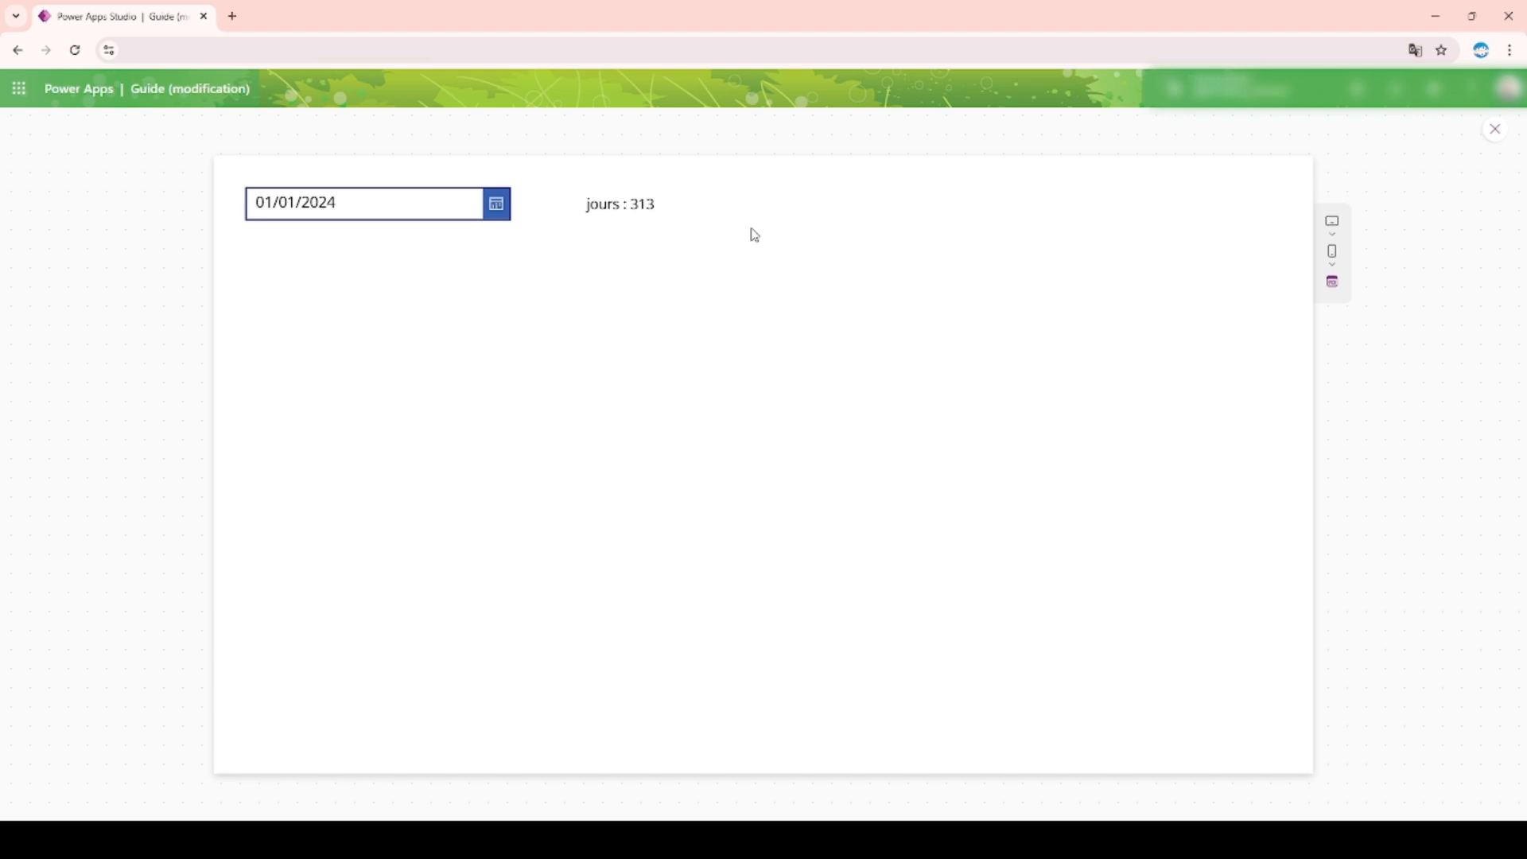
left_click(1496, 130)
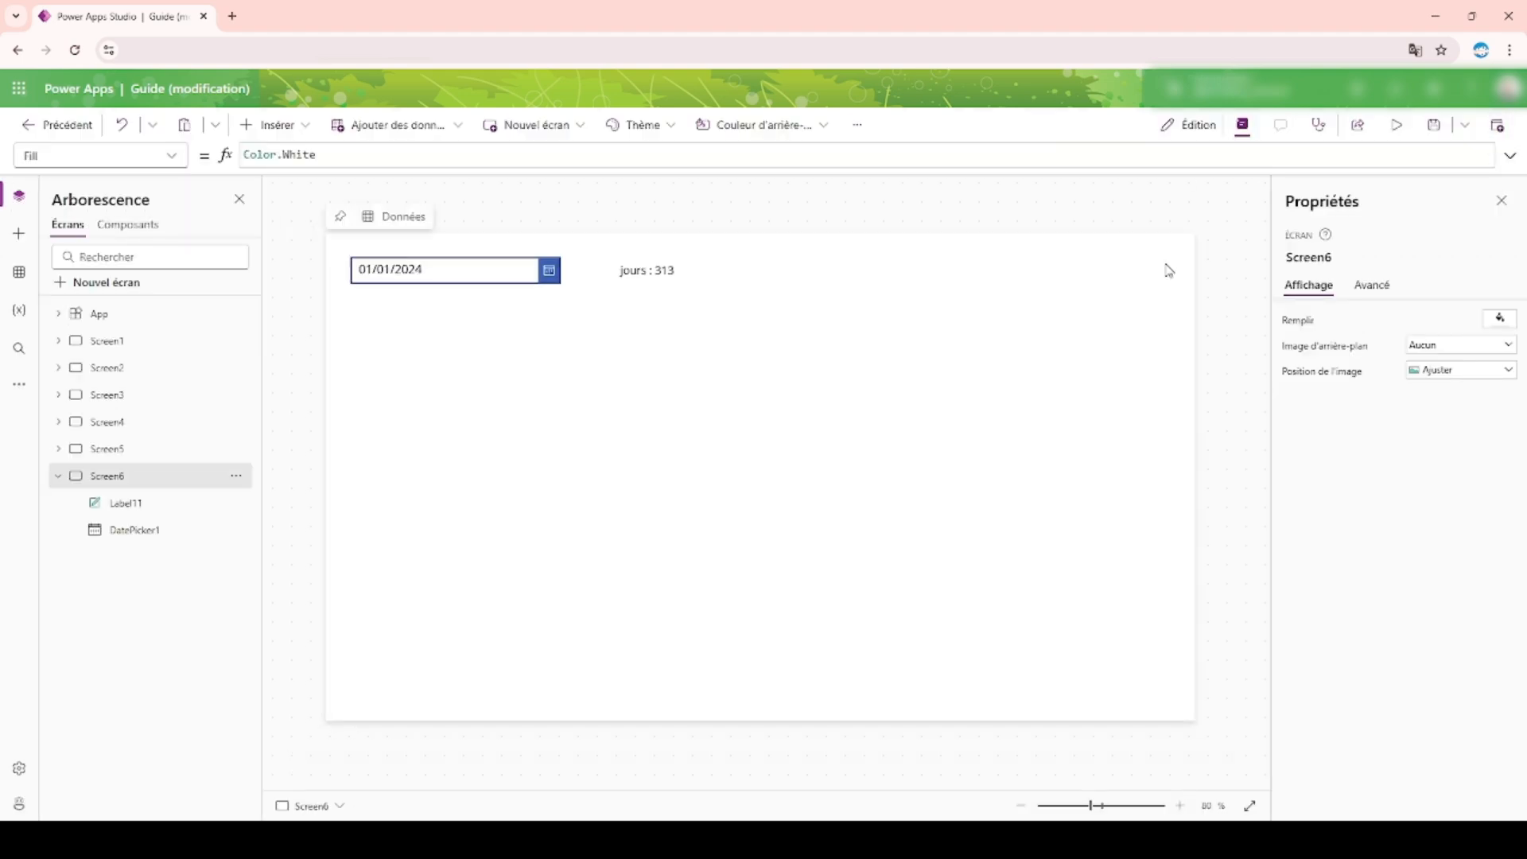
Duplicate the date picker on Screen6 by copying and pasting it
left_click(488, 268)
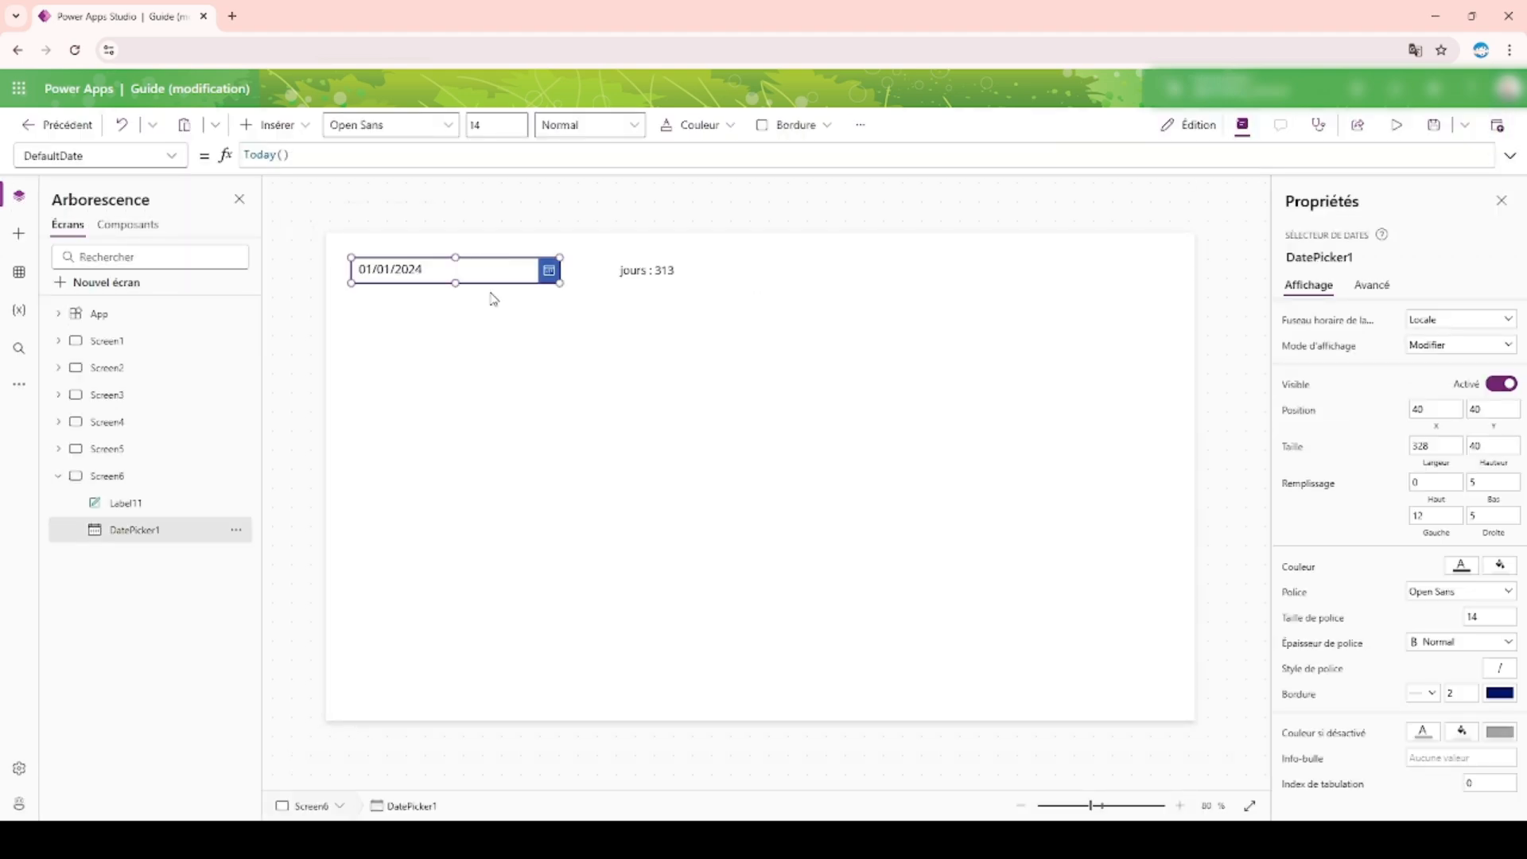
key("ctrl+c")
key("ctrl+v")
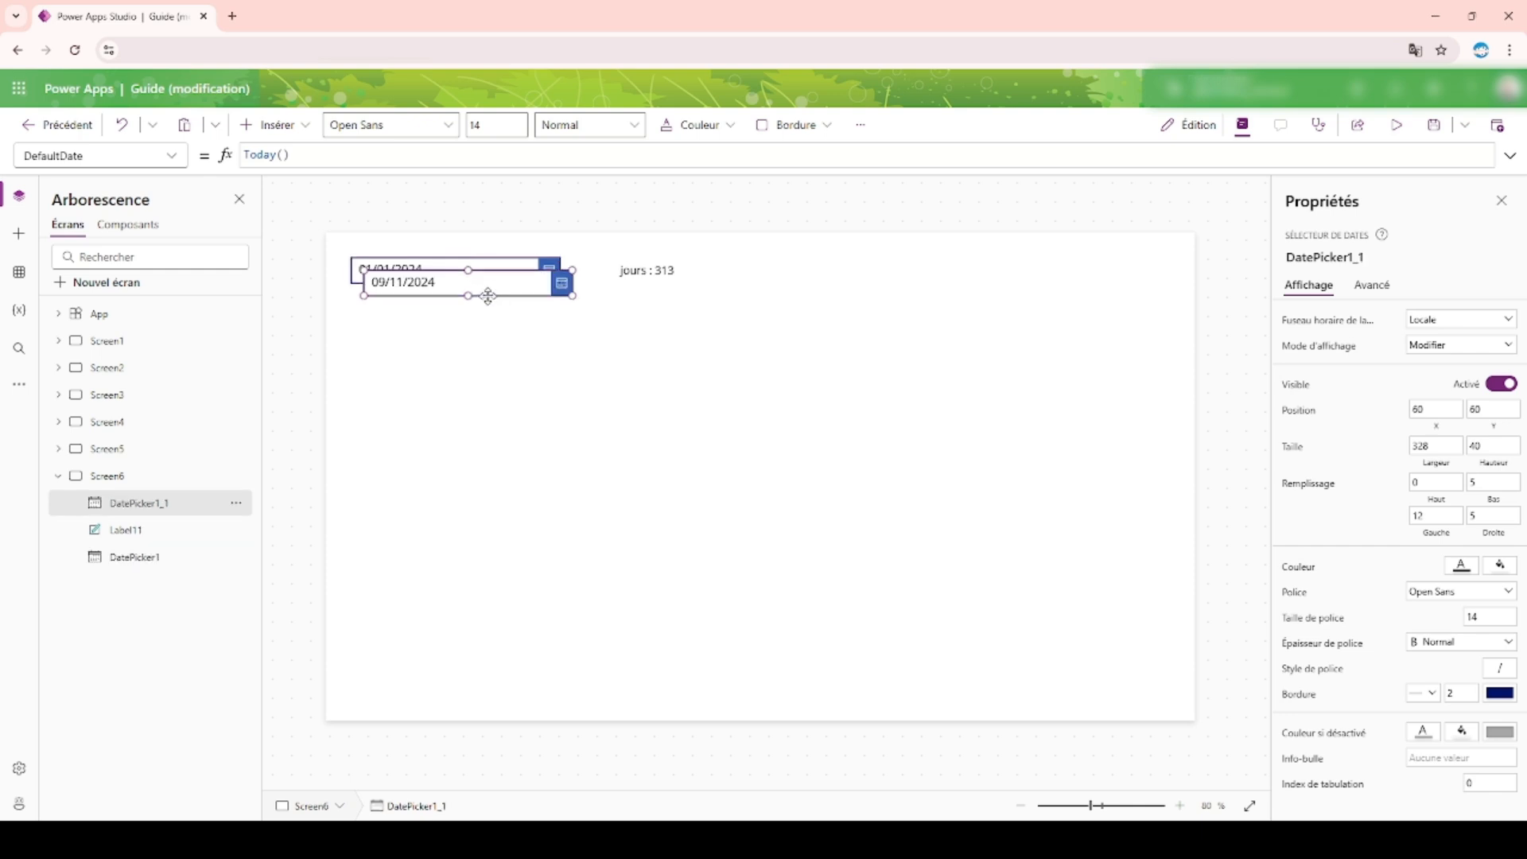
Align the duplicated date picker directly below the first one and rename it DatePicker_fin
mouse_move(488, 296)
left_mouse_down()
mouse_move(470, 330)
mouse_move(481, 310)
left_mouse_up()
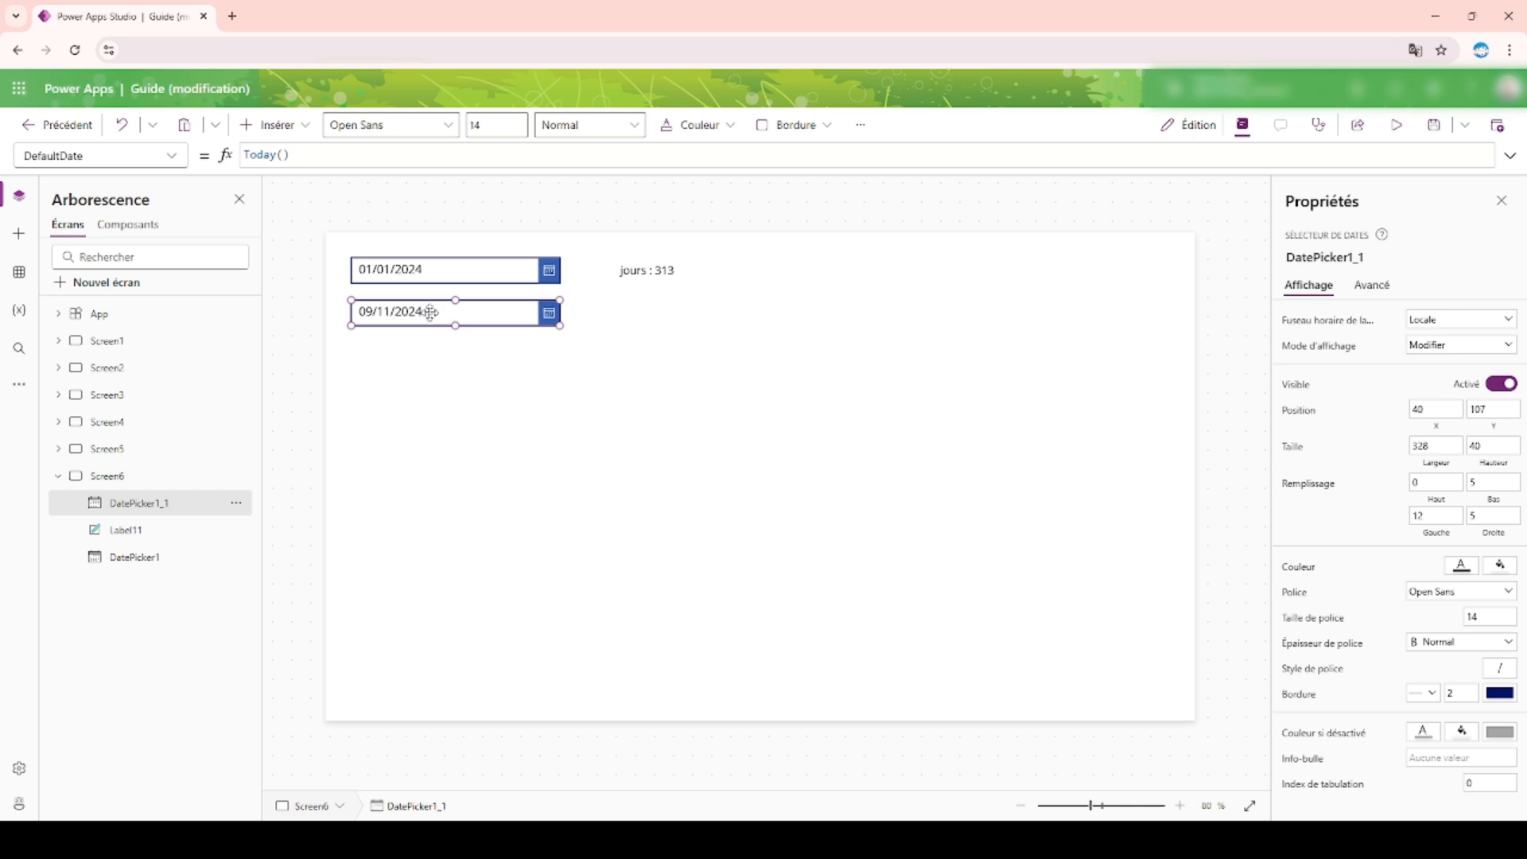
left_click(1357, 257)
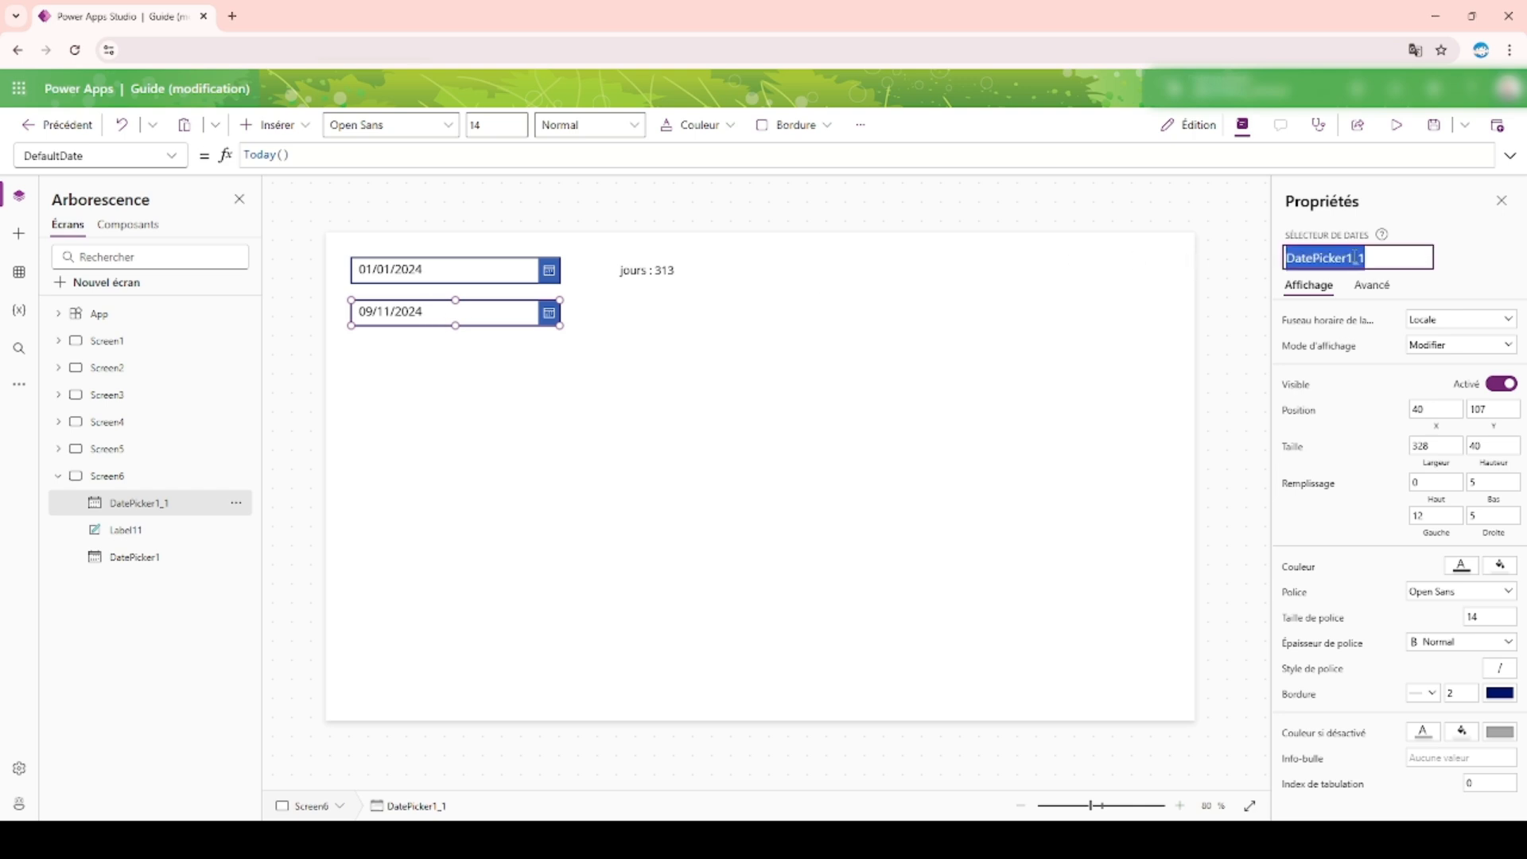
left_click(1363, 257)
key("BackSpace")
key("BackSpace")
key("BackSpace")
type("_")
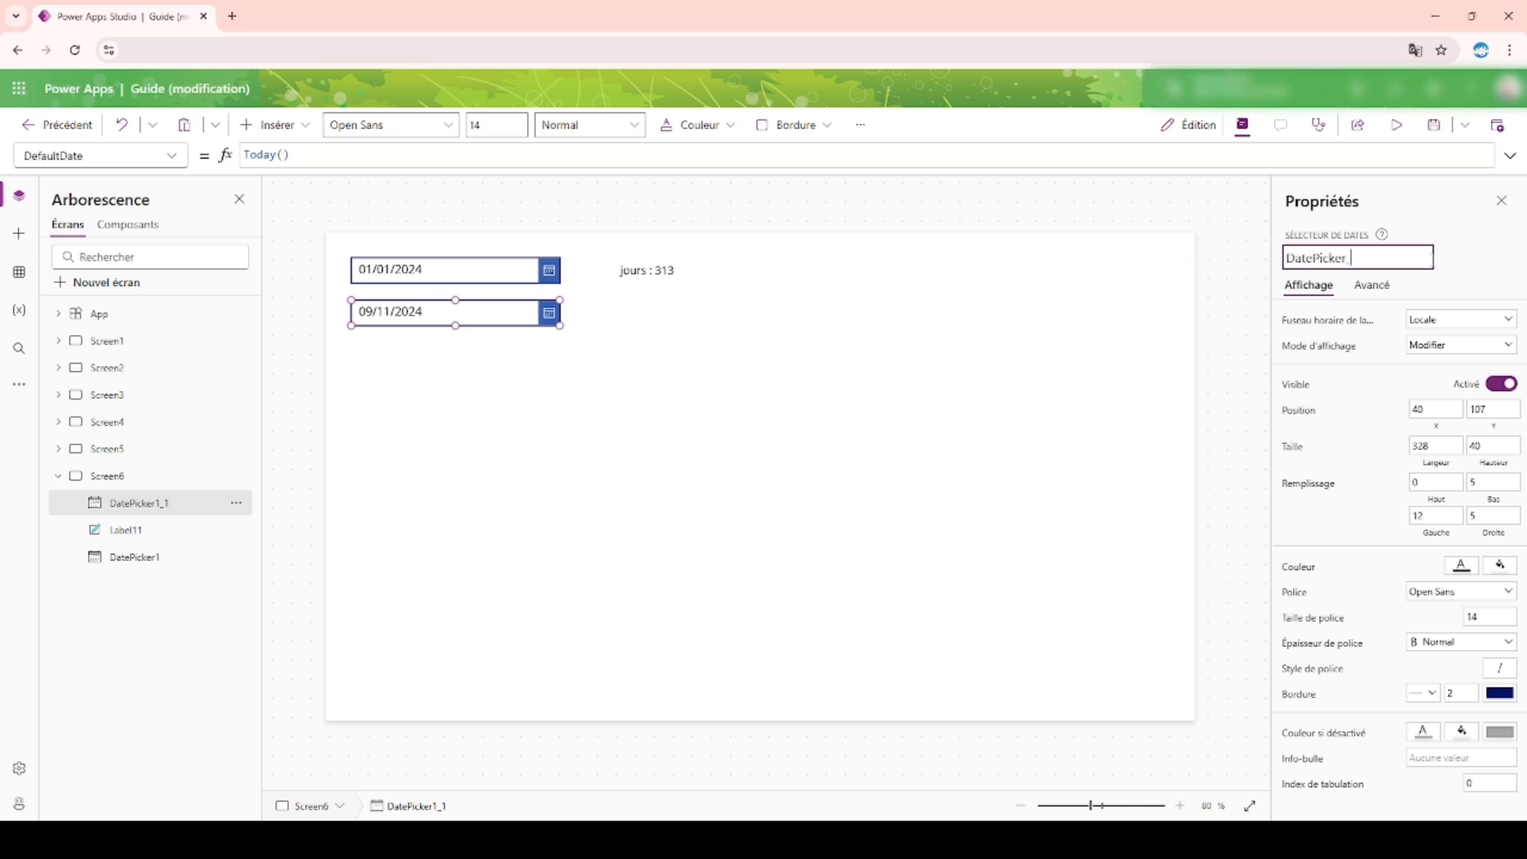
type("fin")
key("Return")
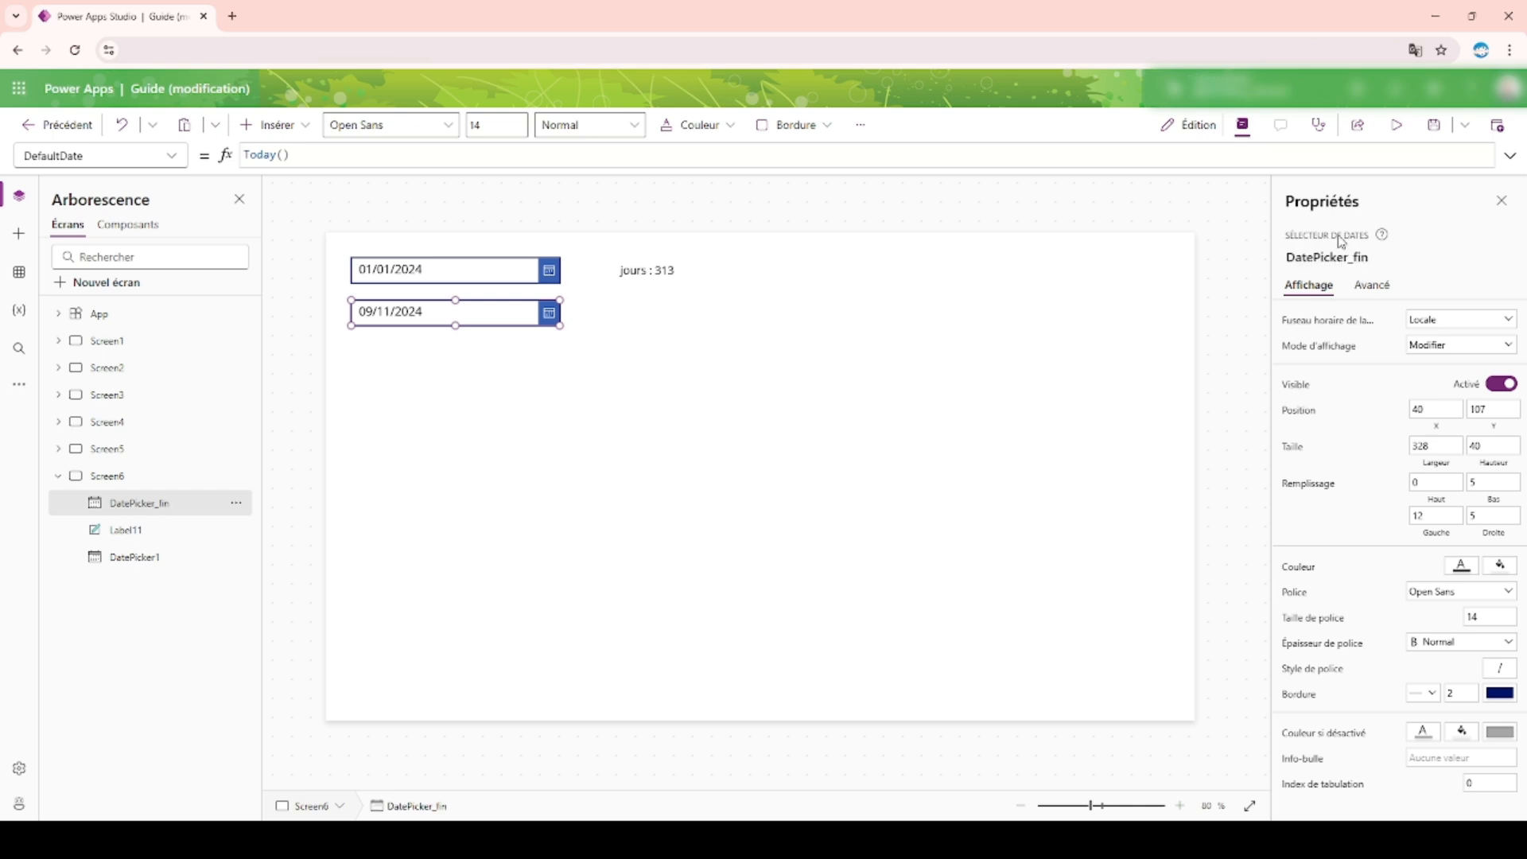
Replace Today() in the "jours : " label's DateDiff formula with DatePicker_fin.SelectedDate
left_click(1337, 256)
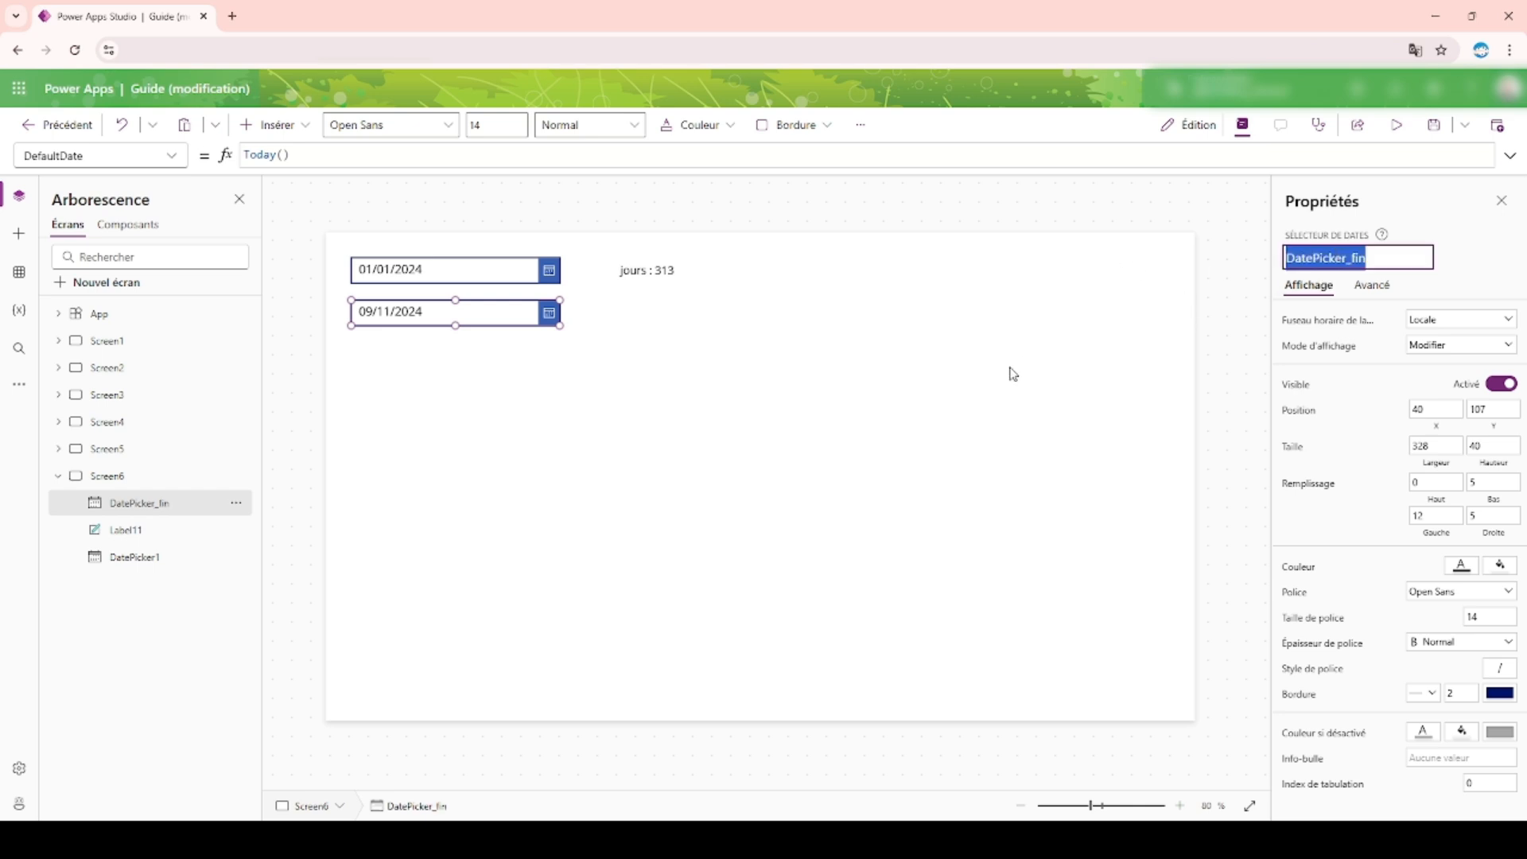
left_click(648, 277)
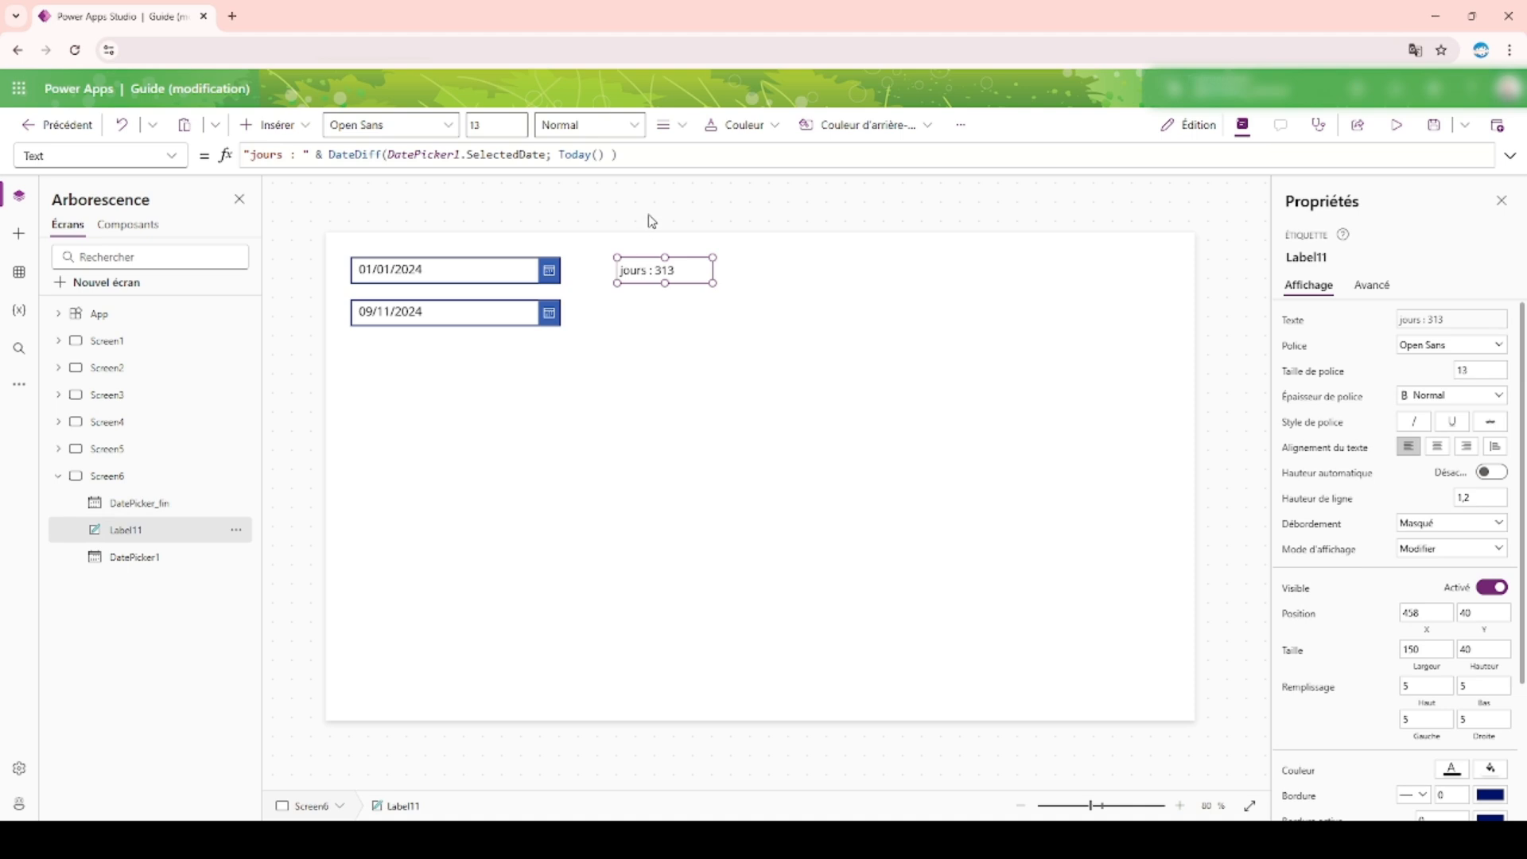
left_click_drag(562, 152, 613, 151)
type("DatePicker_fin.")
key("Tab")
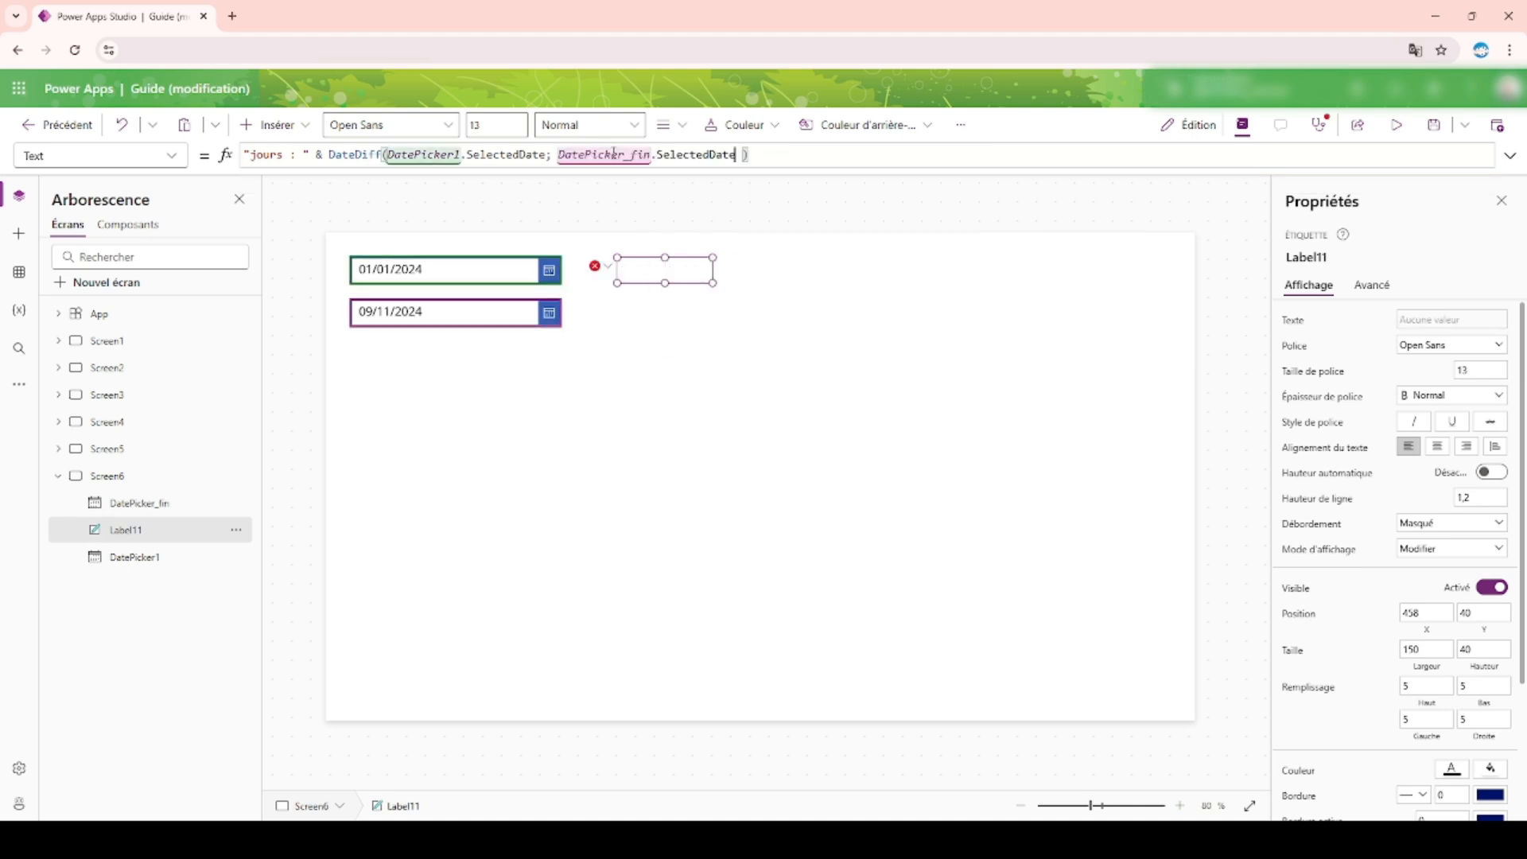
Preview the app, select 1 August 2024 in the second date picker, check the day count and return to editing
left_click(1403, 132)
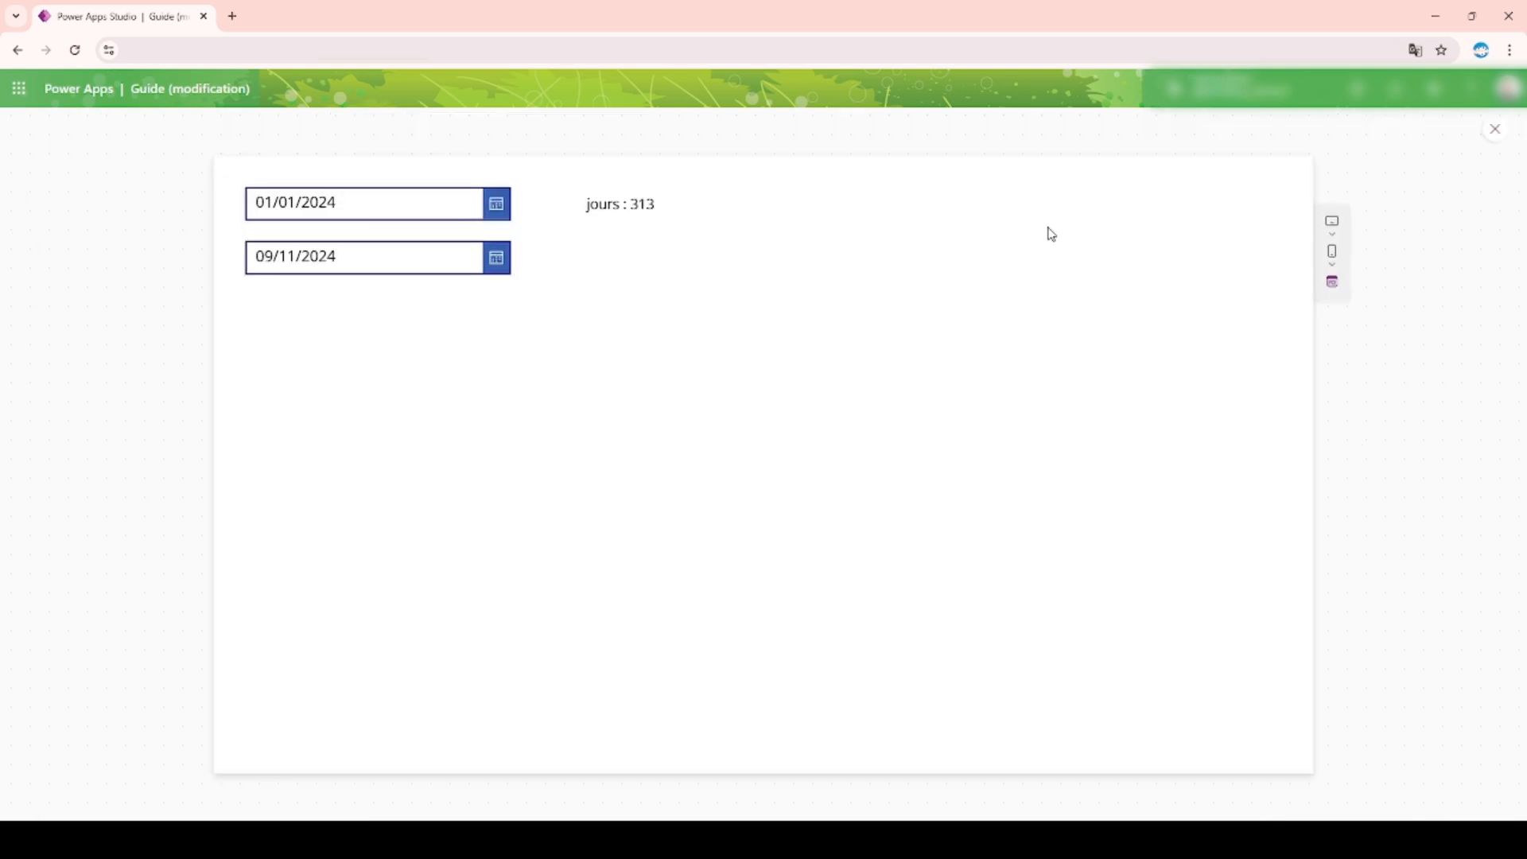
left_click(474, 253)
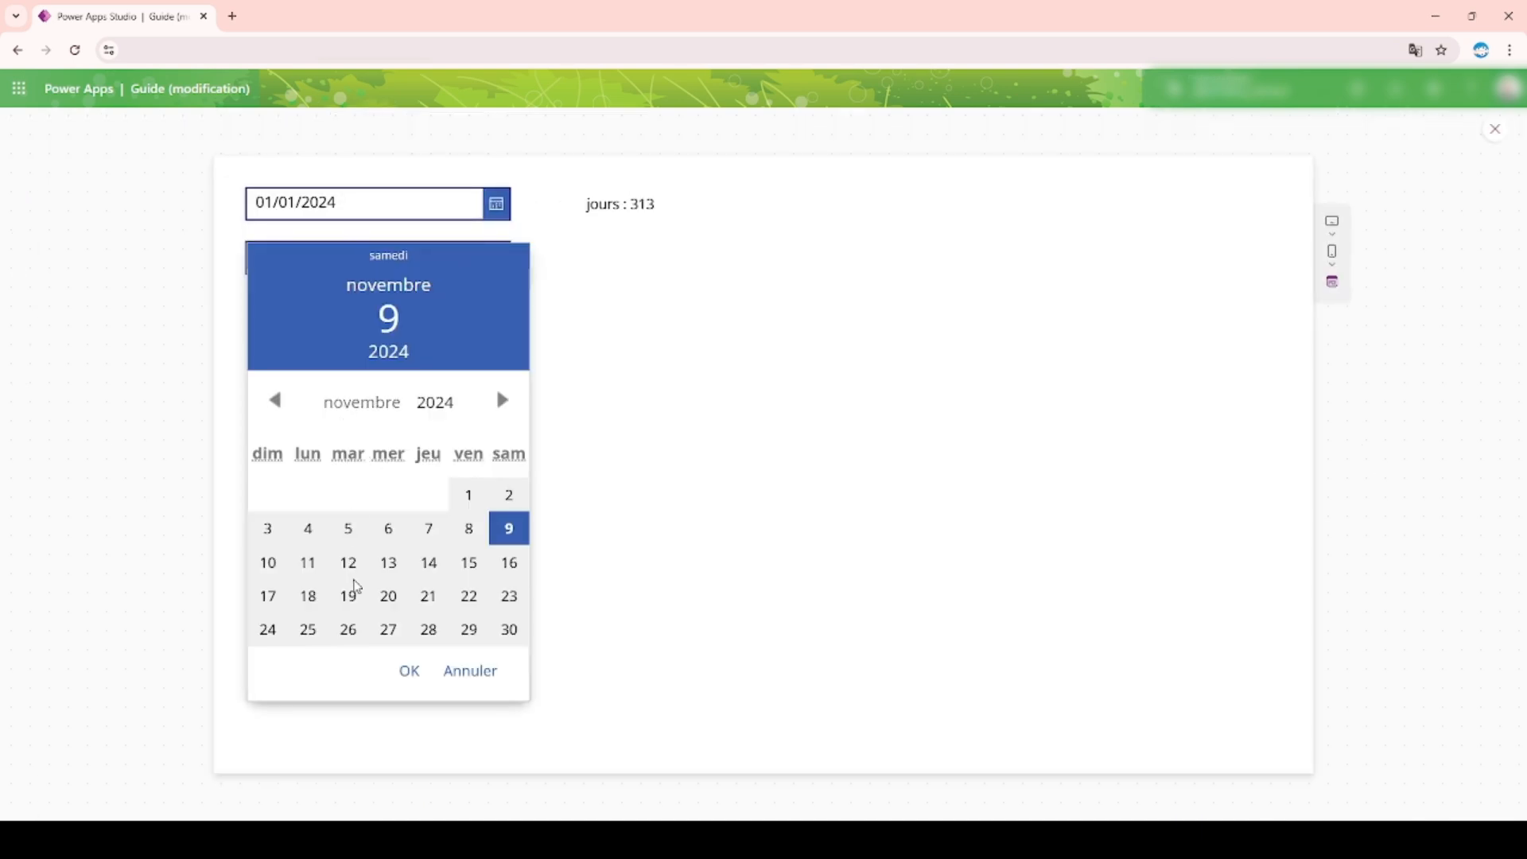
scroll(356, 549, "up", 3)
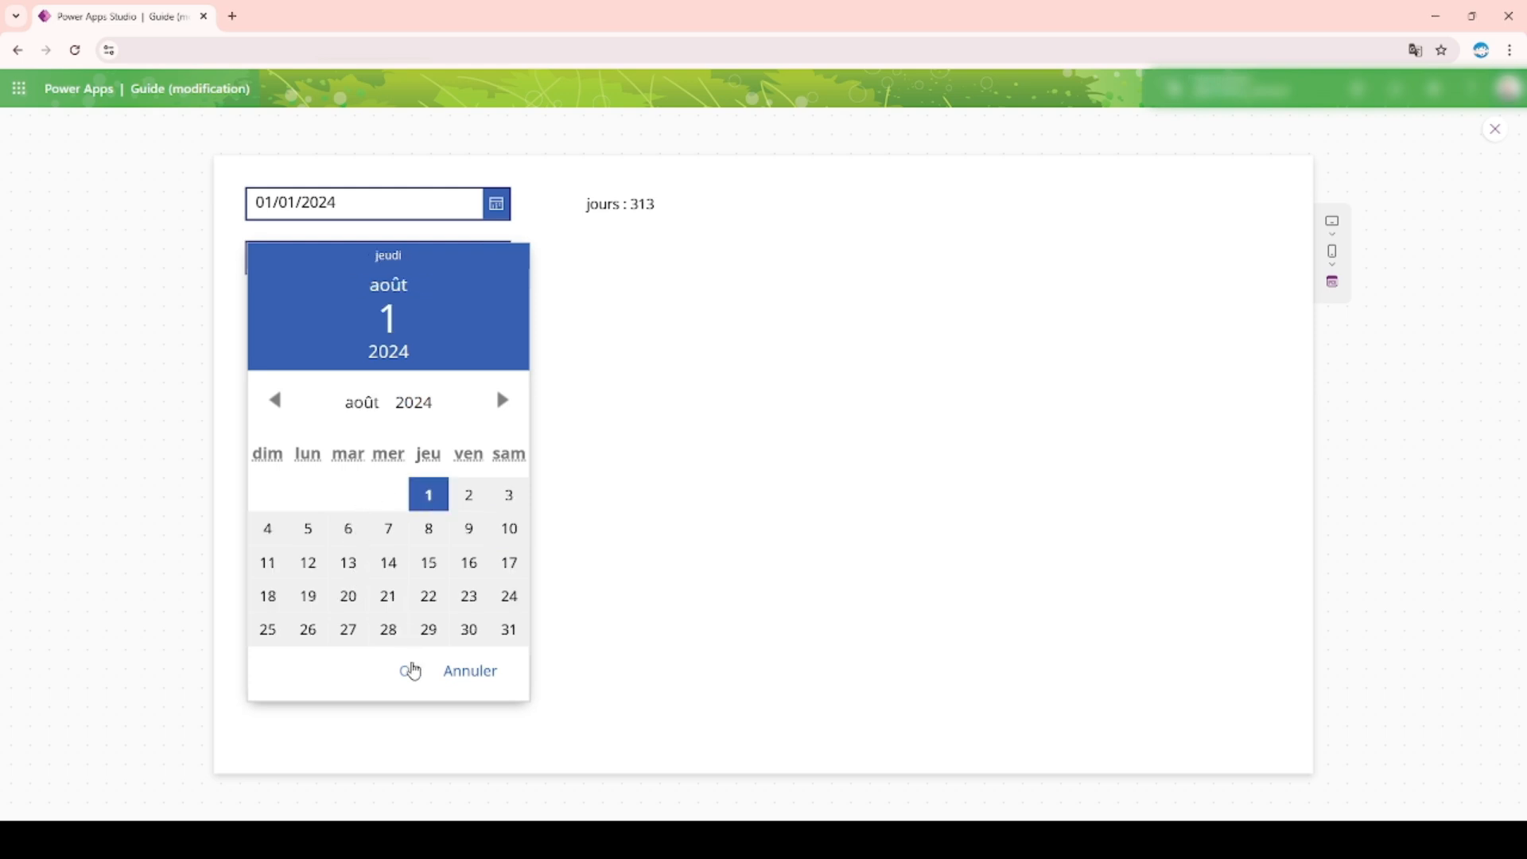
left_click(410, 671)
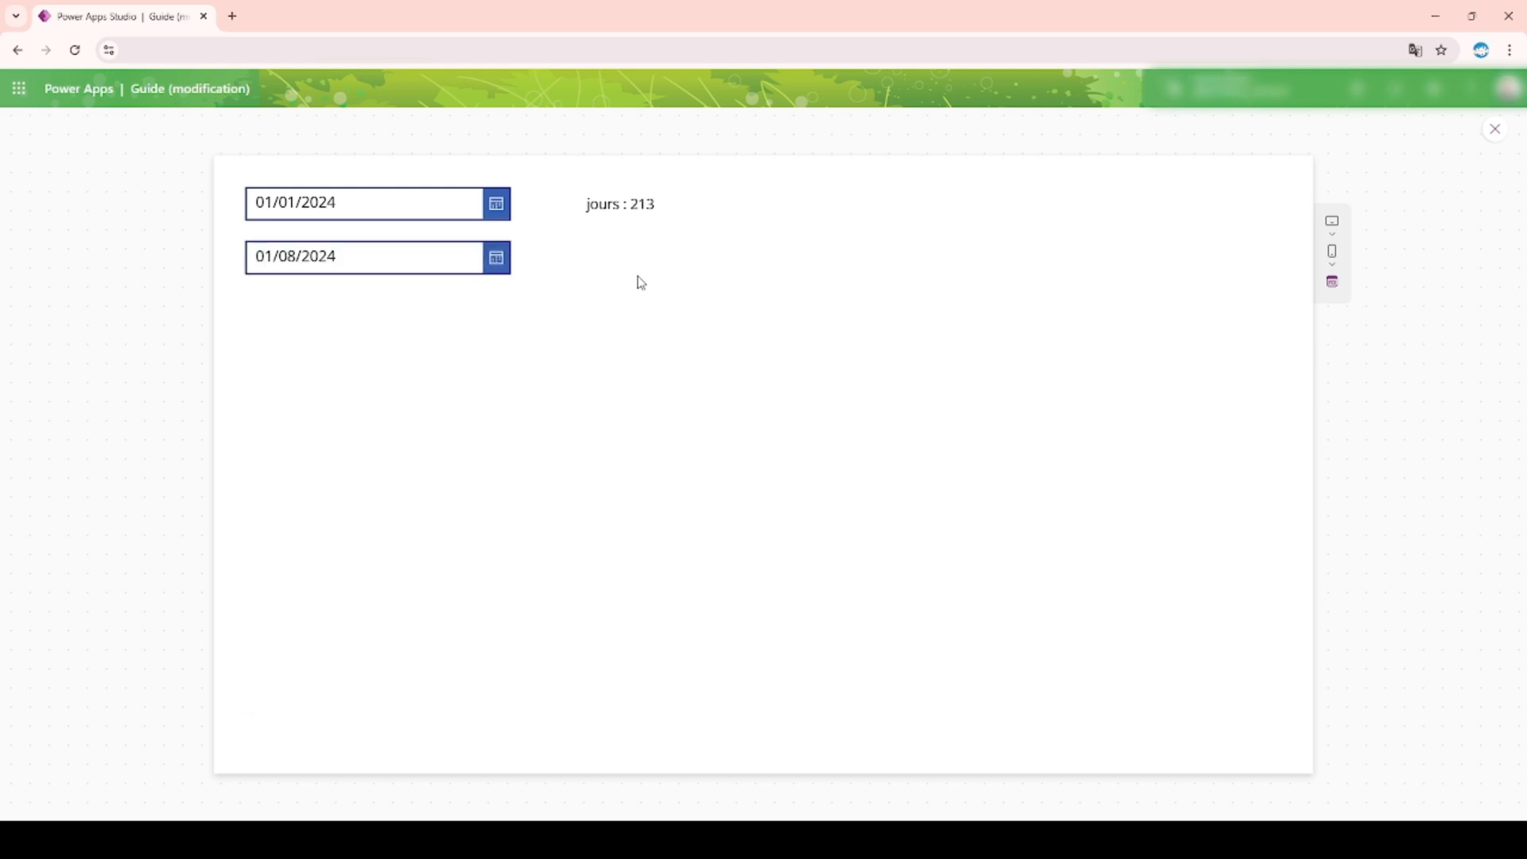
left_click_drag(680, 209, 620, 205)
key("Escape")
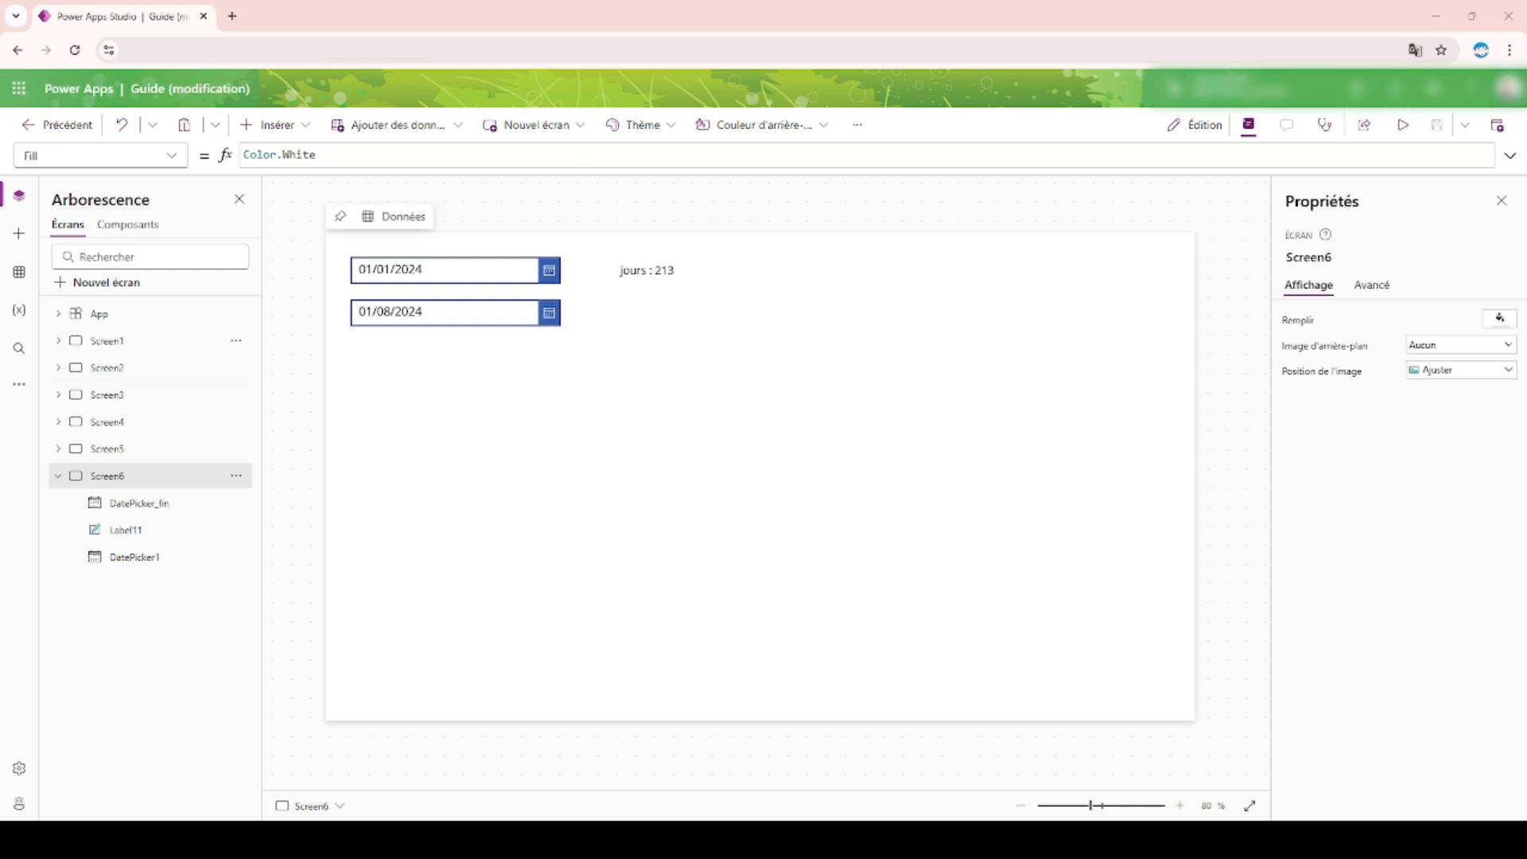
Insert a new text label on Screen6 and place it beside the second date picker, under the "jours : " label
left_click(274, 125)
key("Escape")
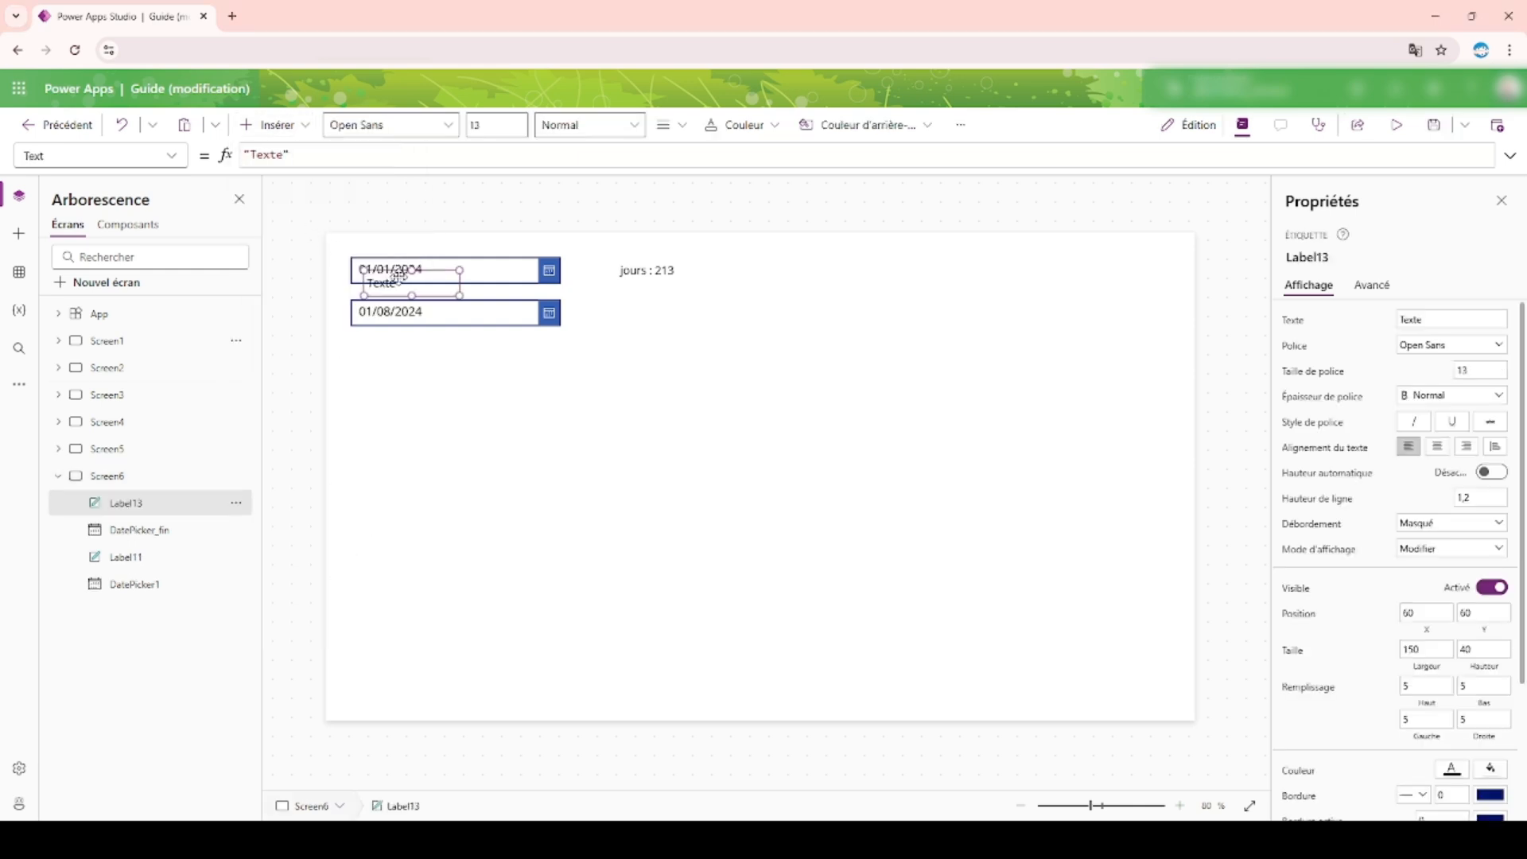
left_click_drag(389, 272, 653, 313)
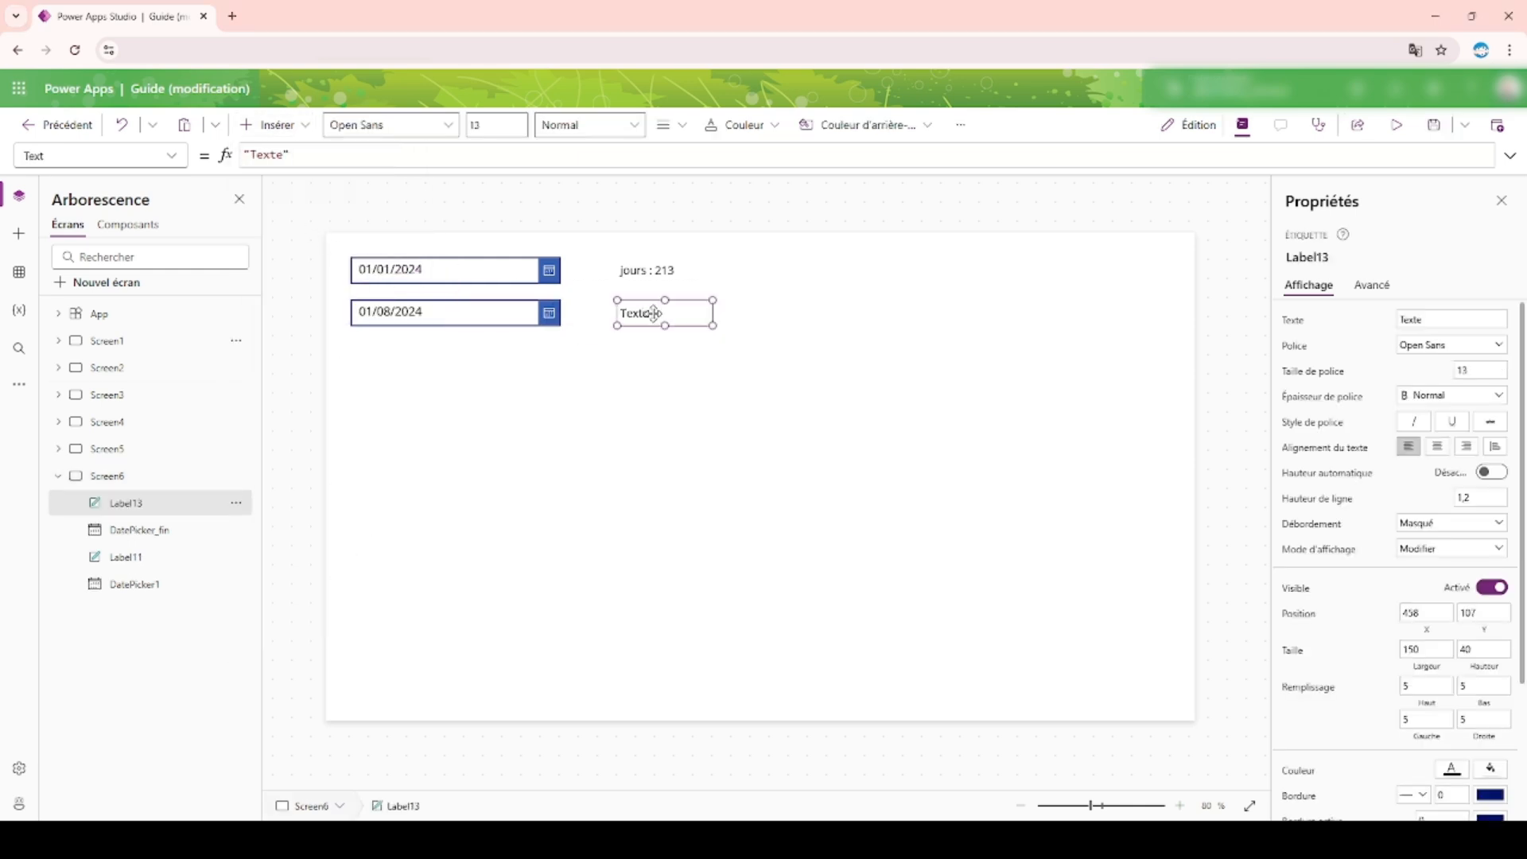
Set the new label's text formula to DatePicker_fin.SelectedDate
left_click(507, 310)
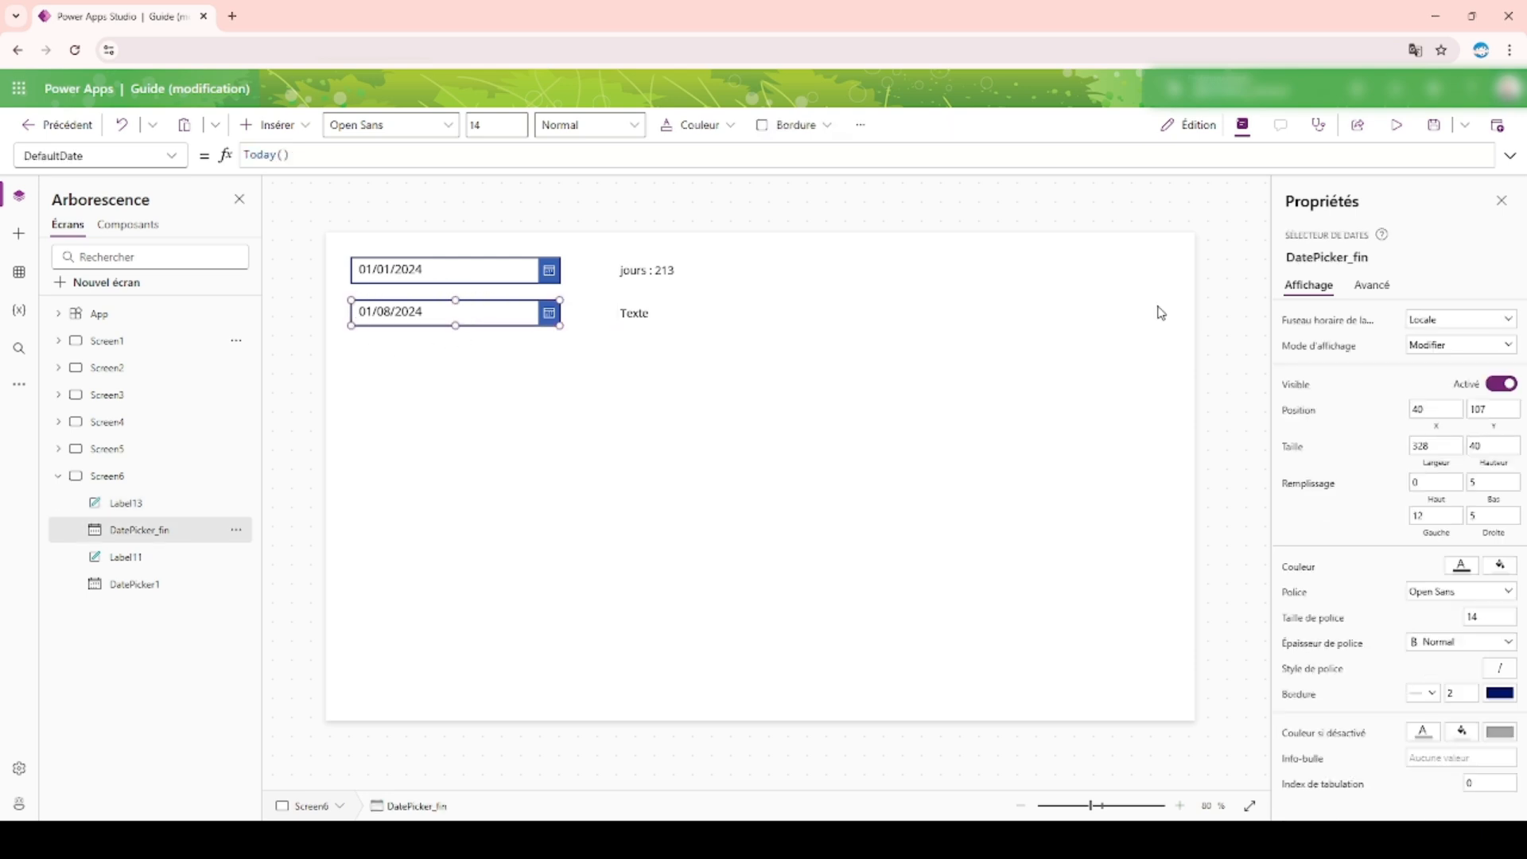
left_click(1380, 256)
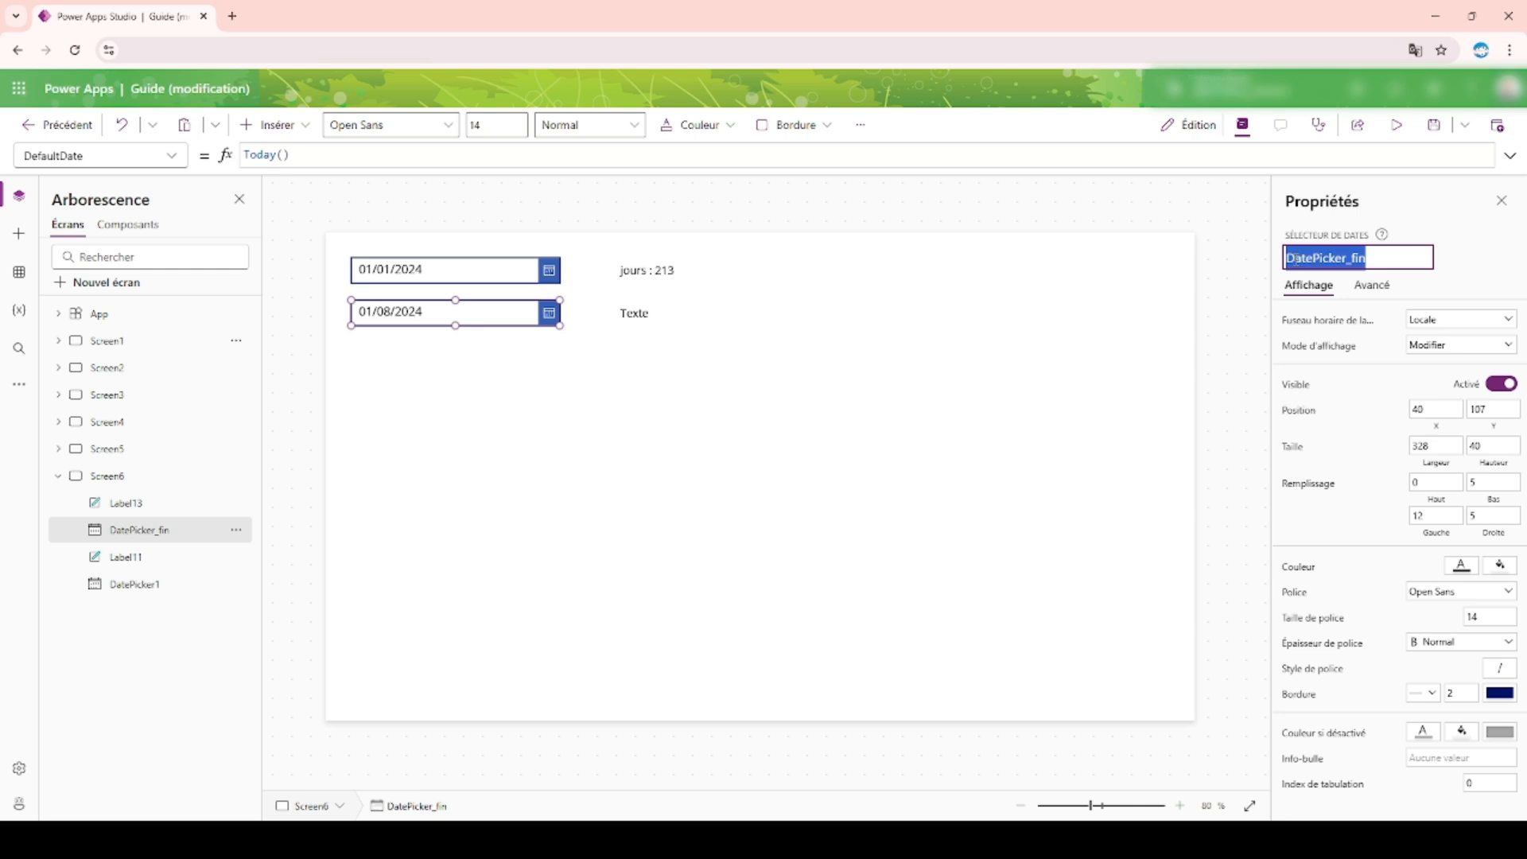
left_click(634, 311)
left_click_drag(331, 153, 157, 150)
type("DatePicker_fin.SelectedDate")
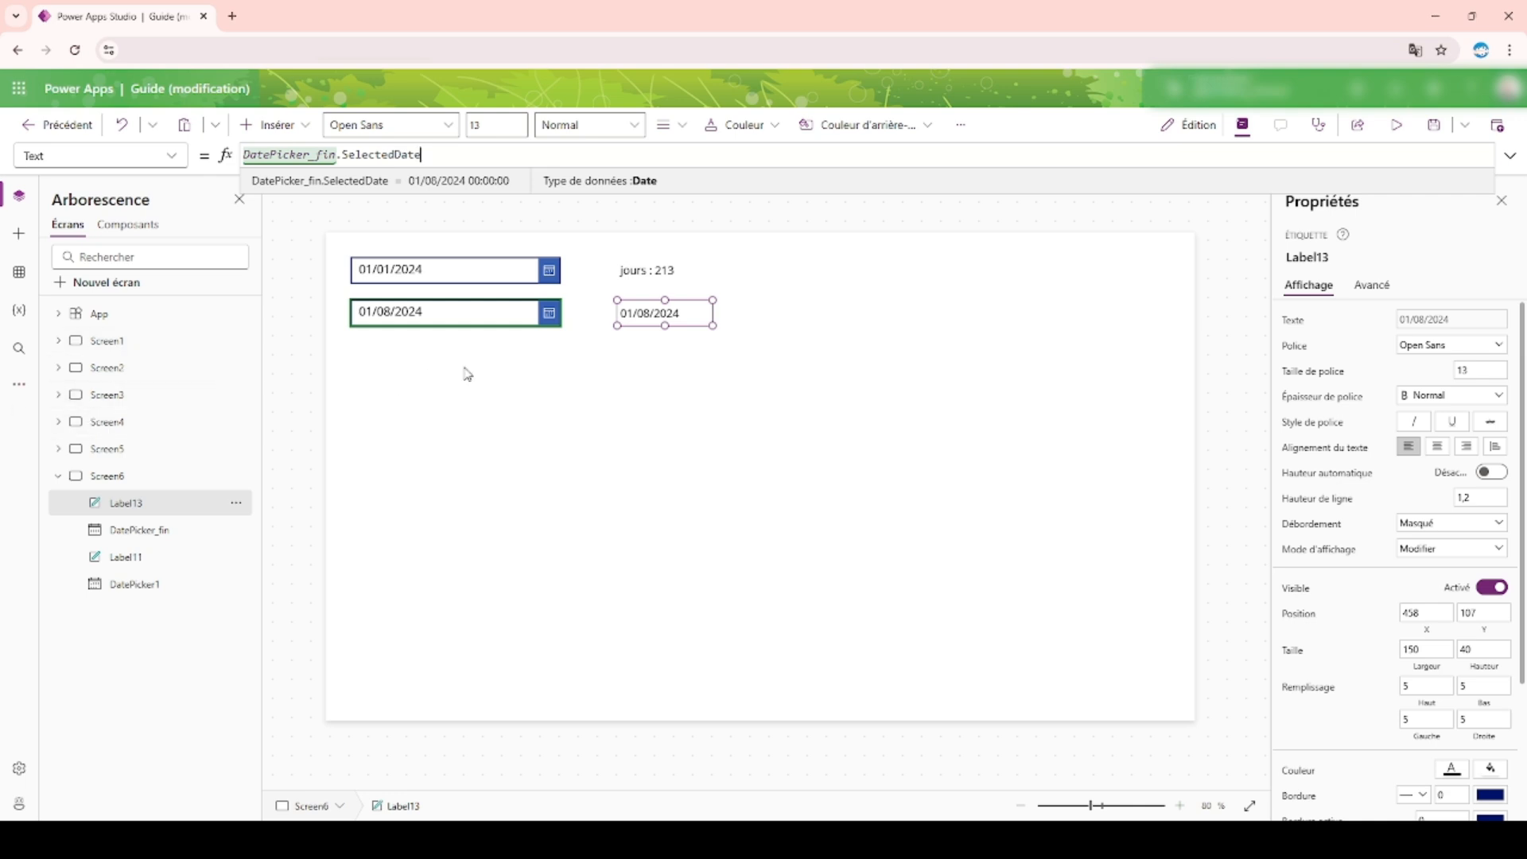
Change the new label's formula to Text(DatePicker_fin.SelectedDate; "dddd") so it gives the weekday name
left_click_drag(456, 157, 142, 162)
key("ctrl+c")
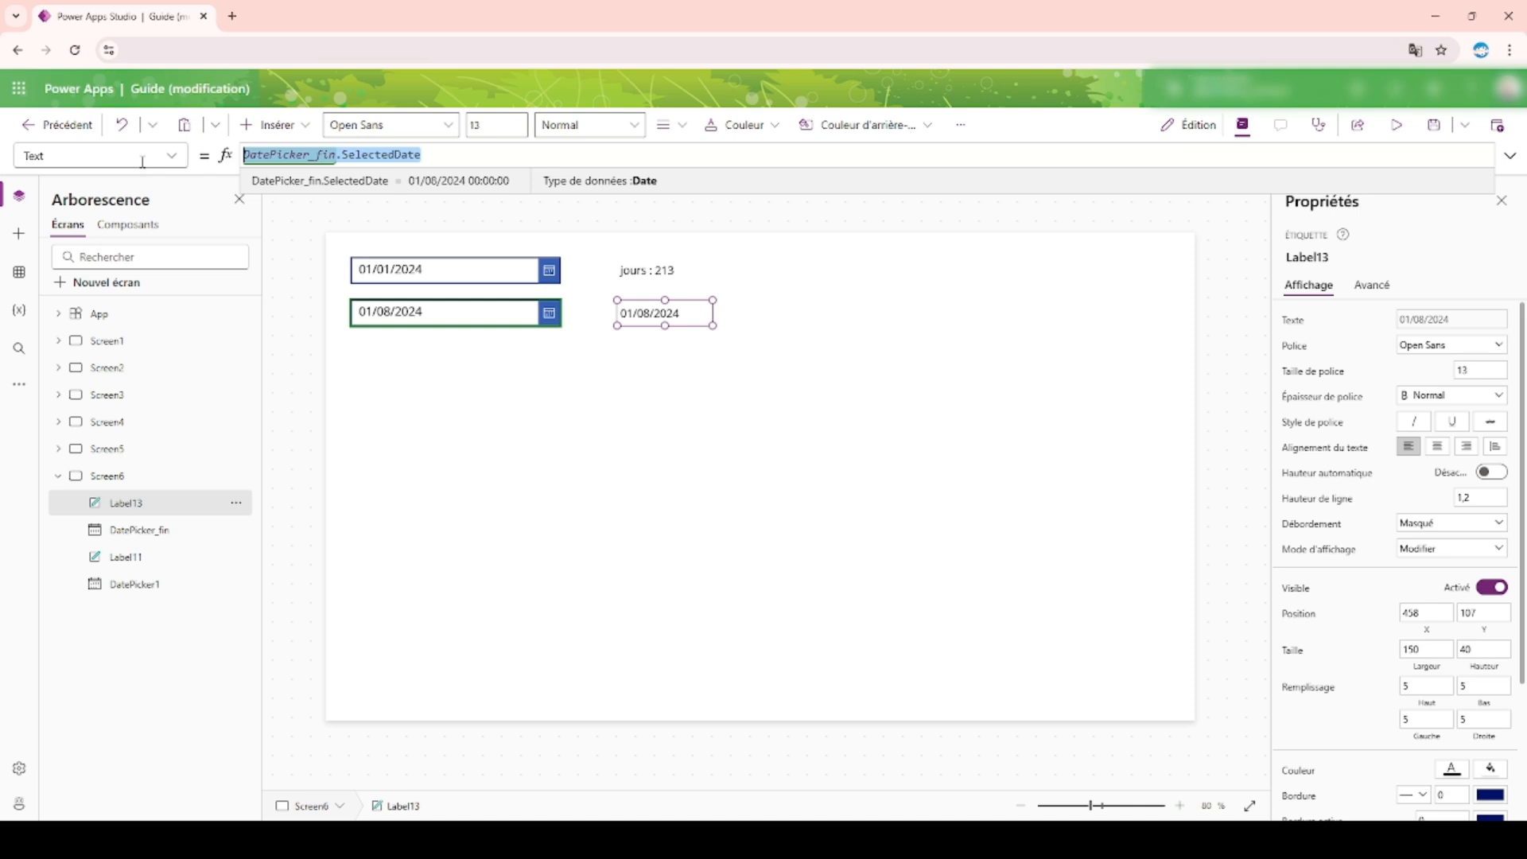
type("Text")
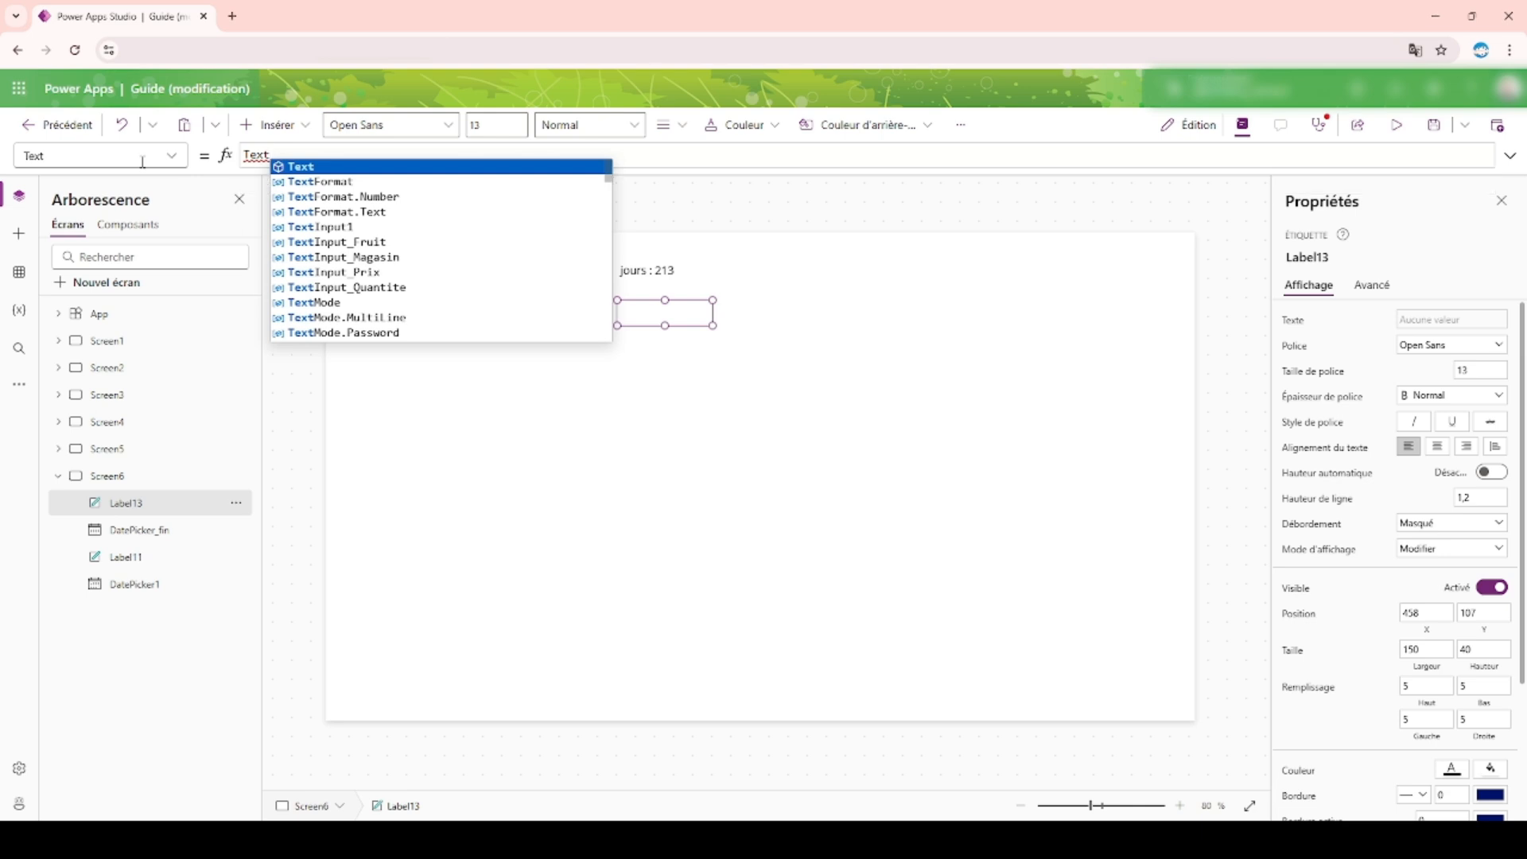
type("(")
key("ctrl+v")
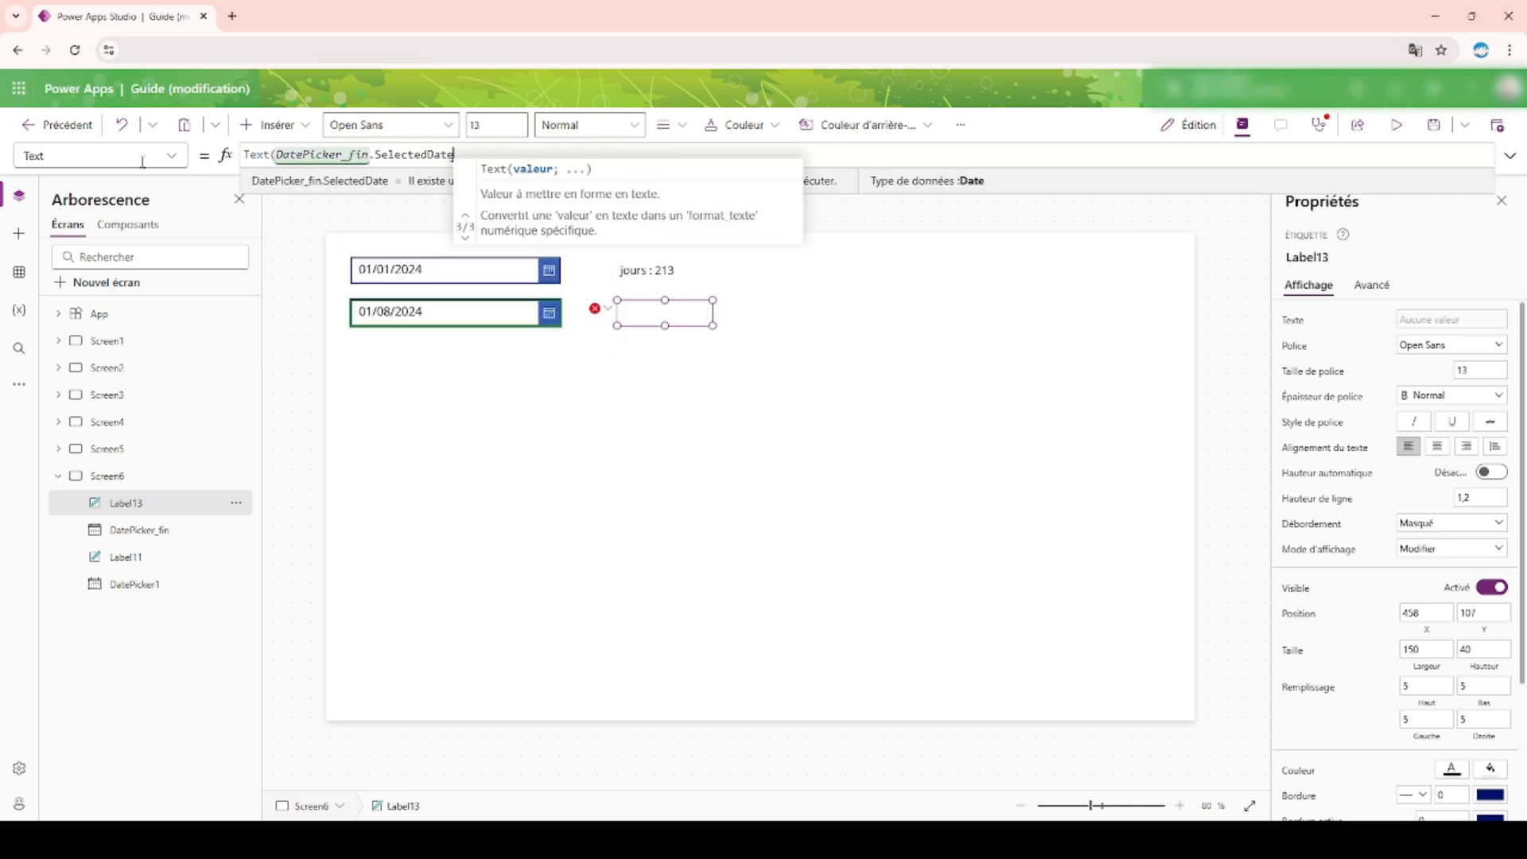
type(";")
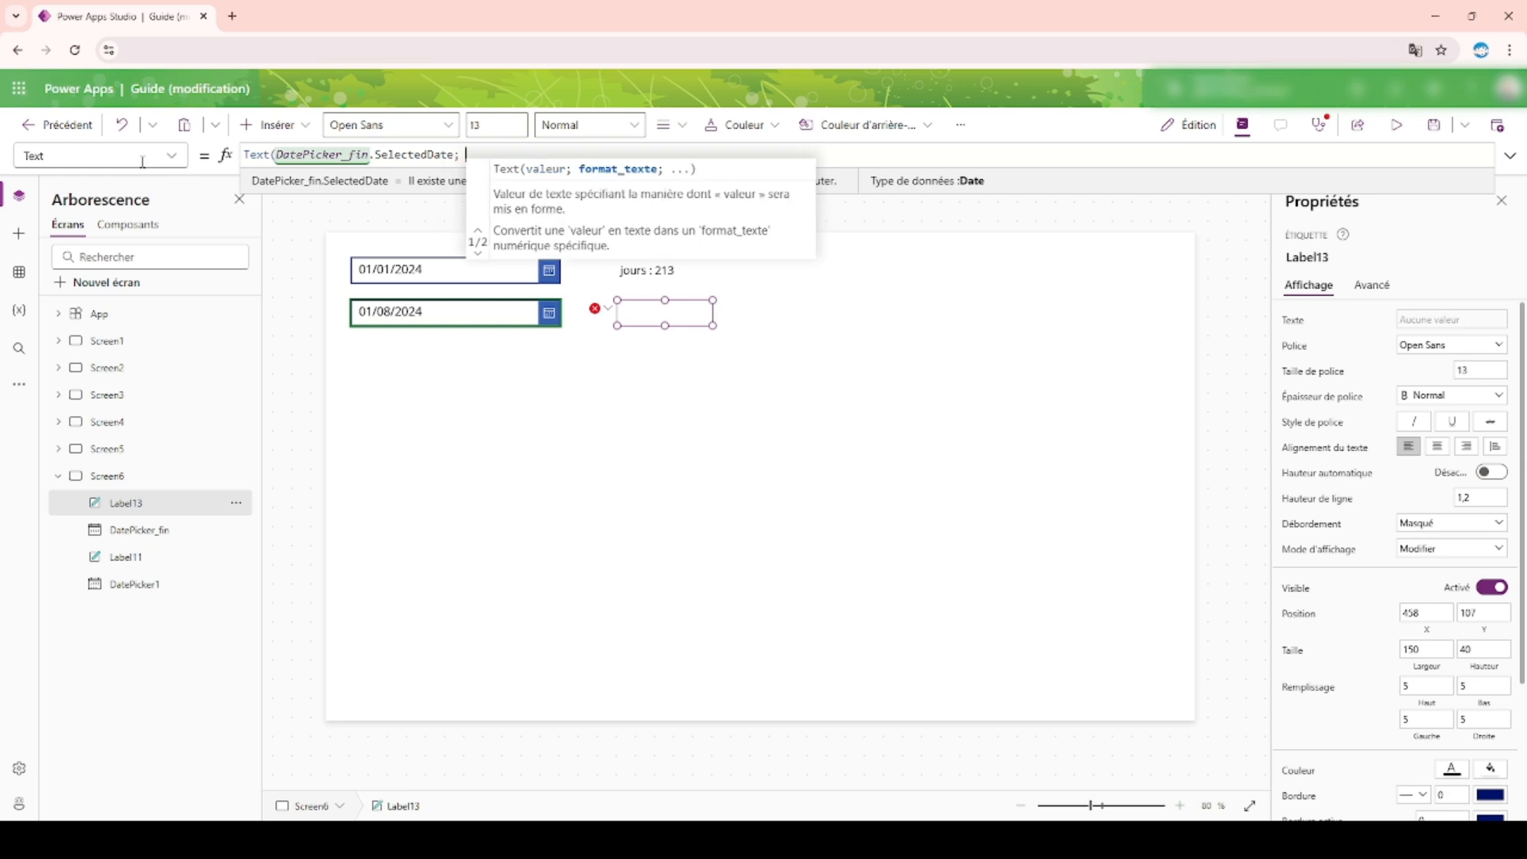
key("Escape")
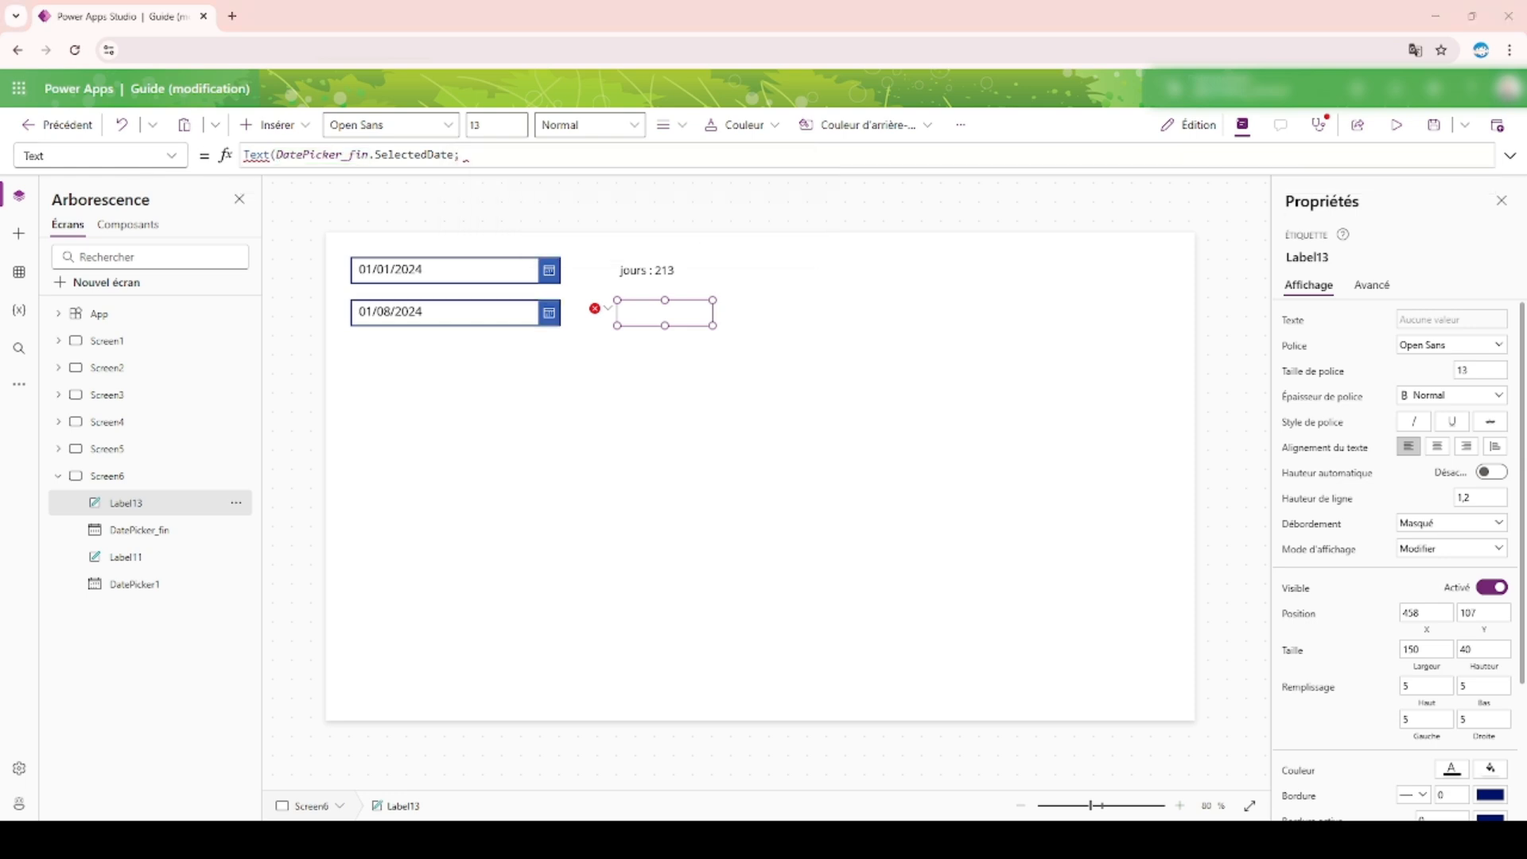
left_click(472, 156)
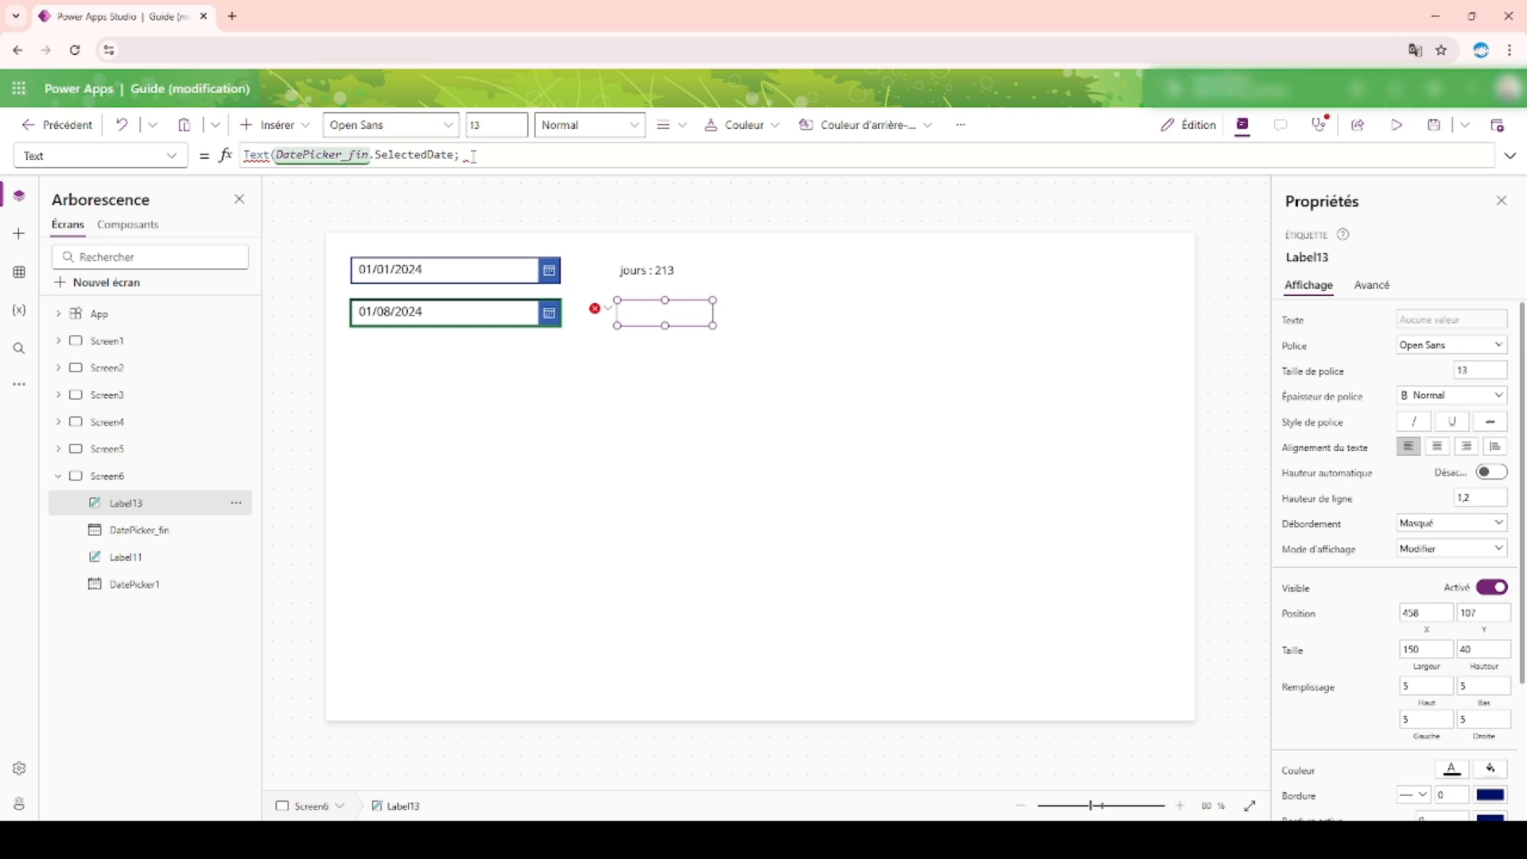
type("\"\"")
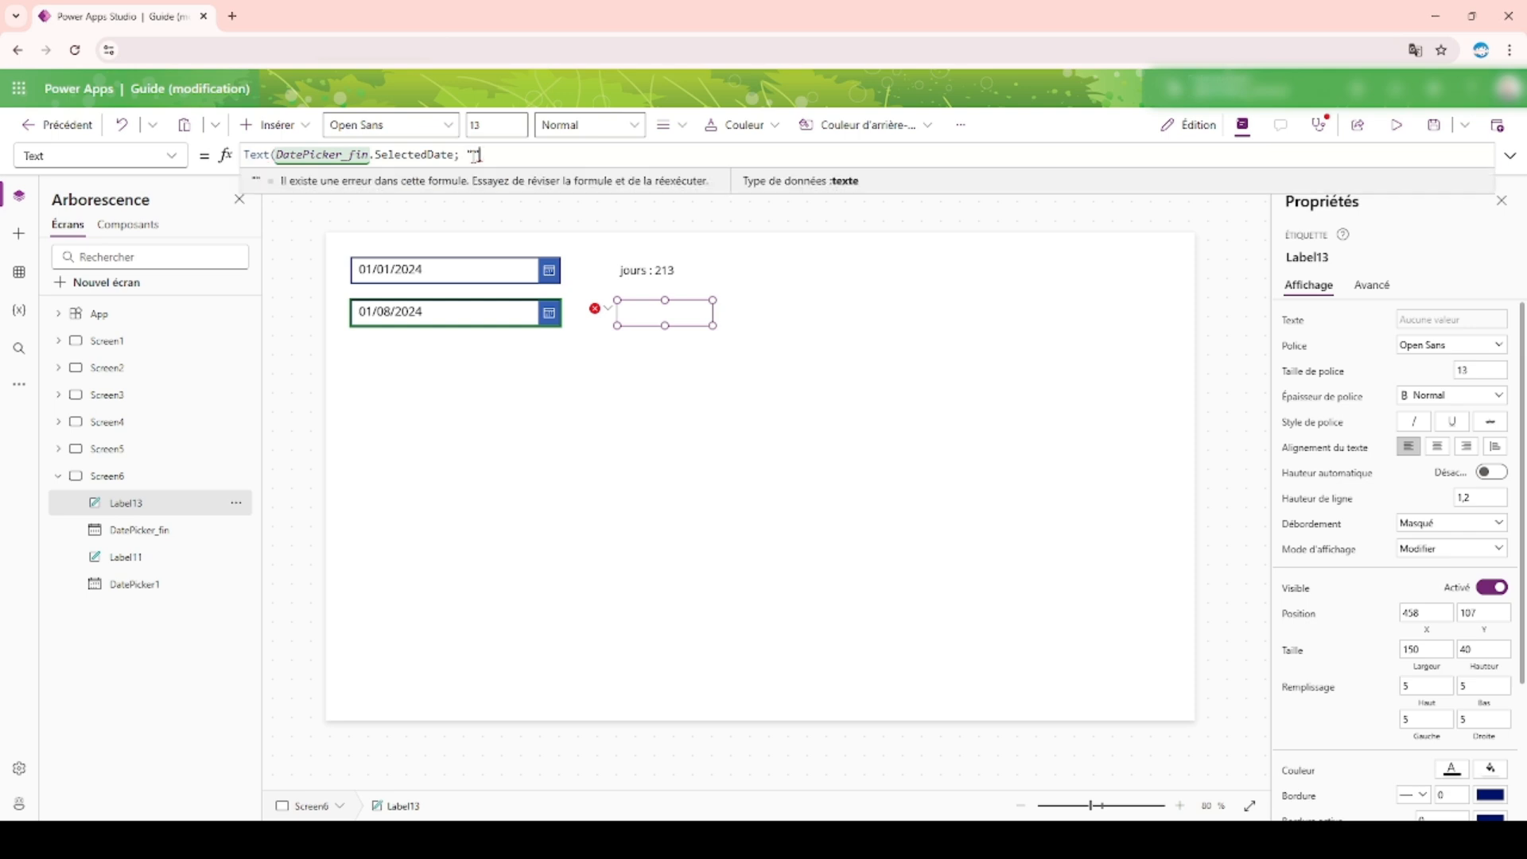
type("dddd")
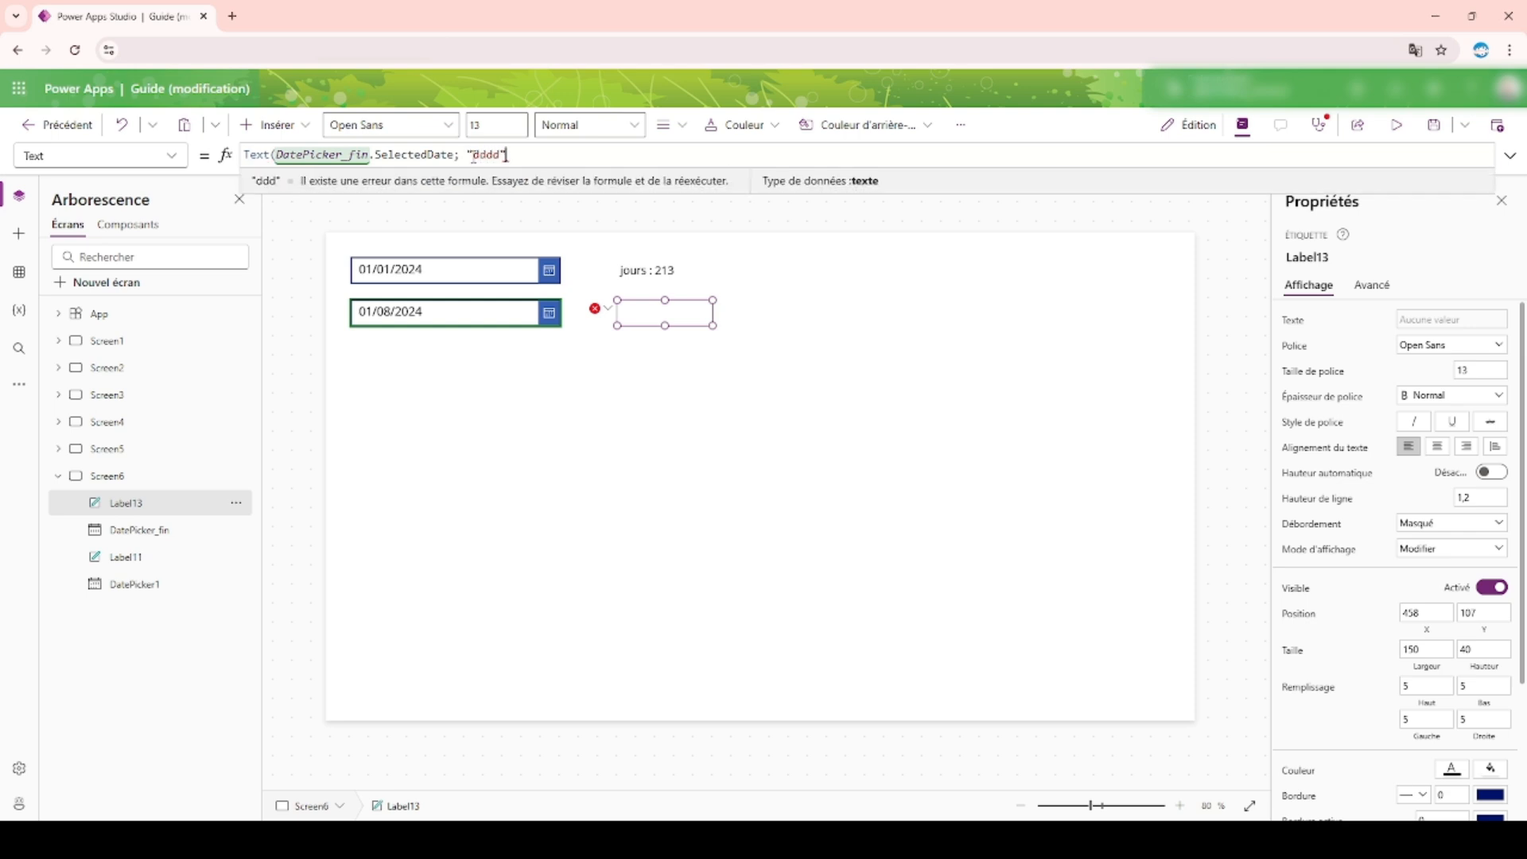
type(")")
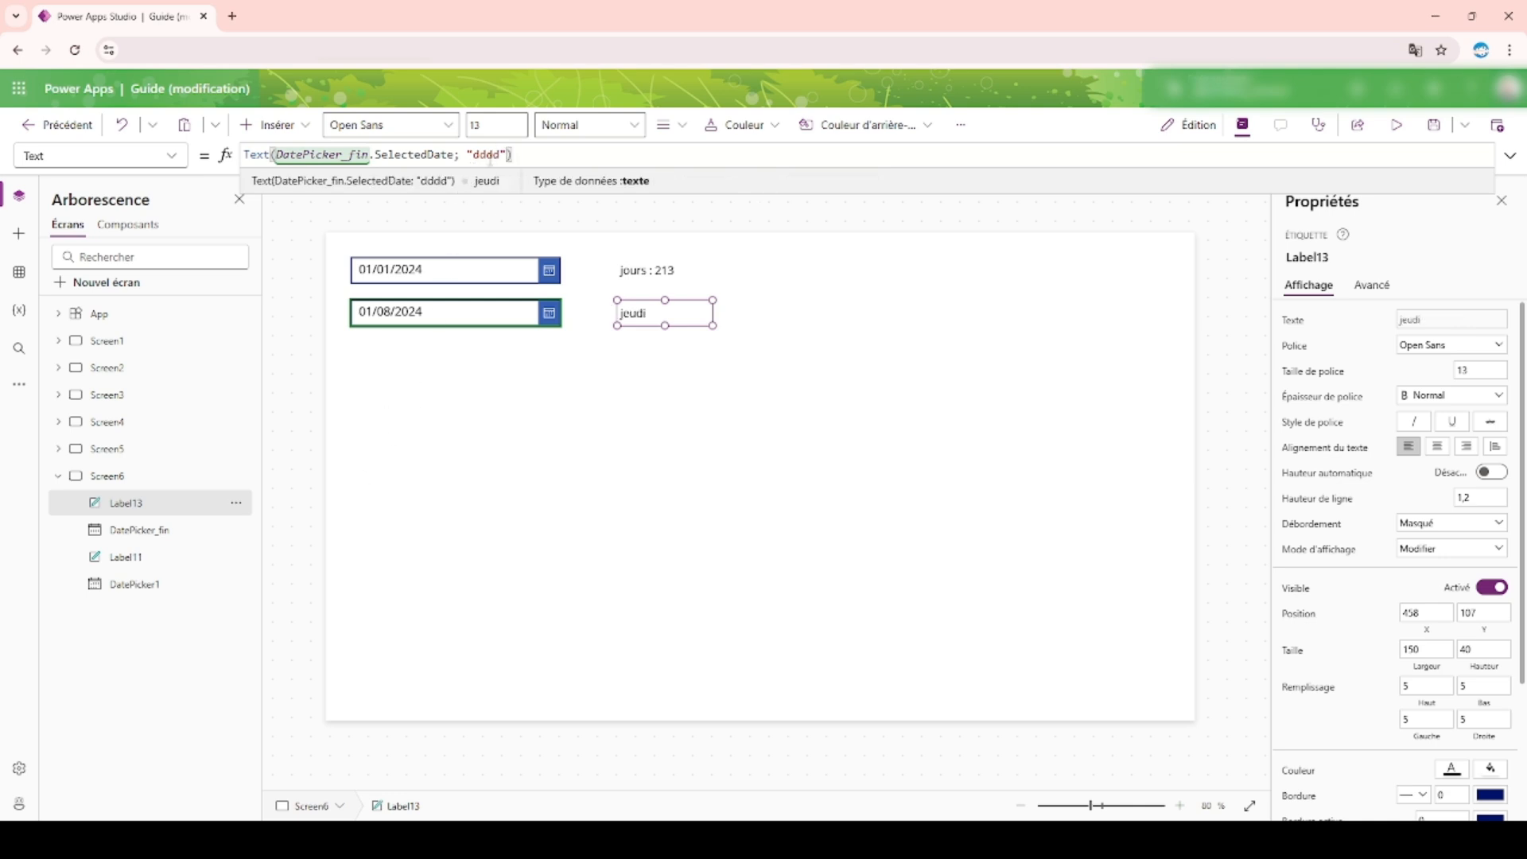
double_click(488, 154)
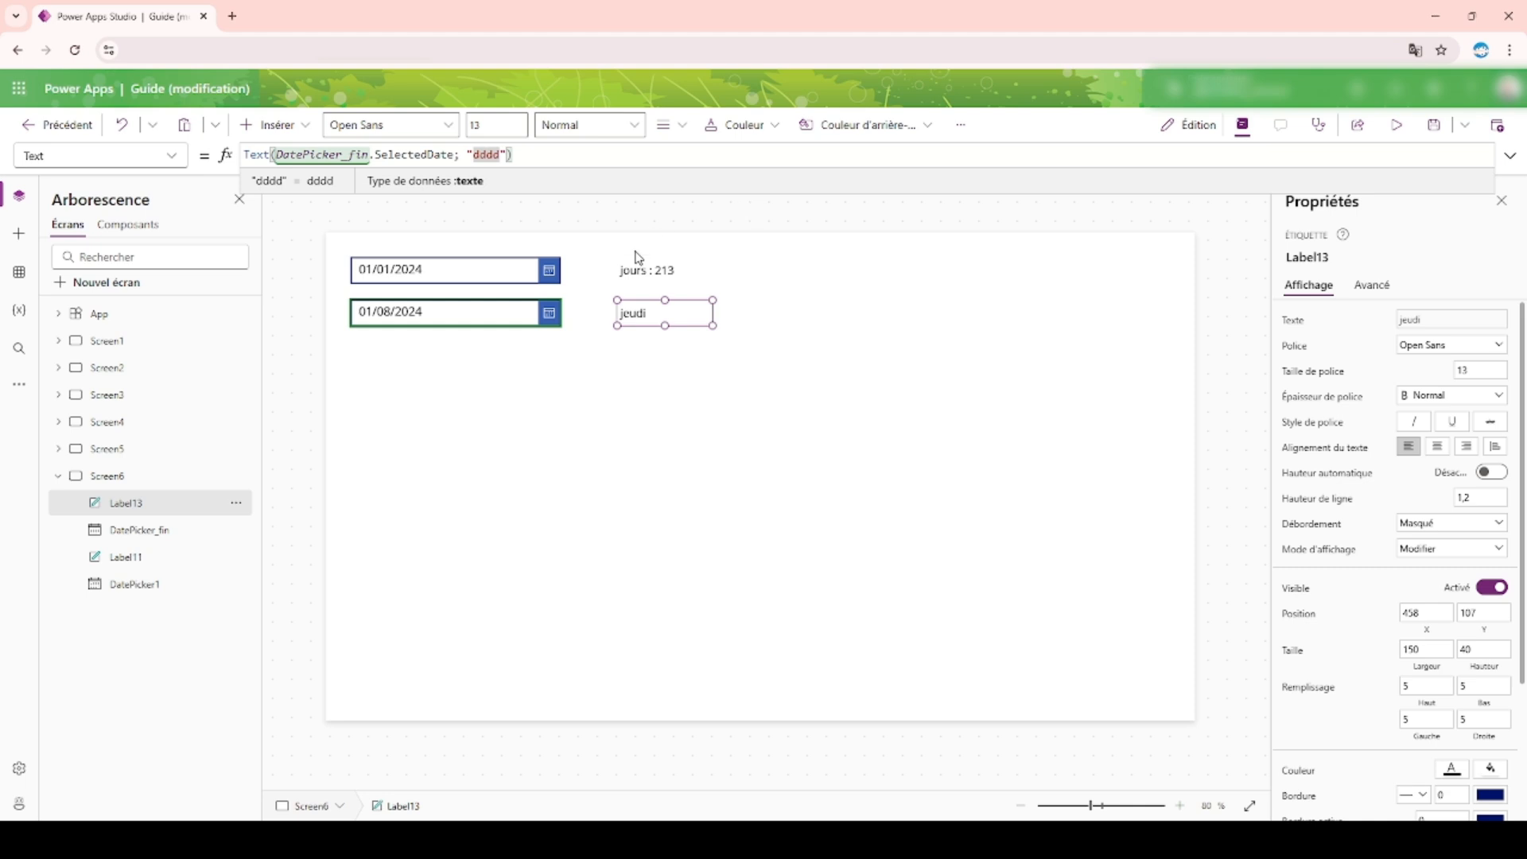
left_click(626, 361)
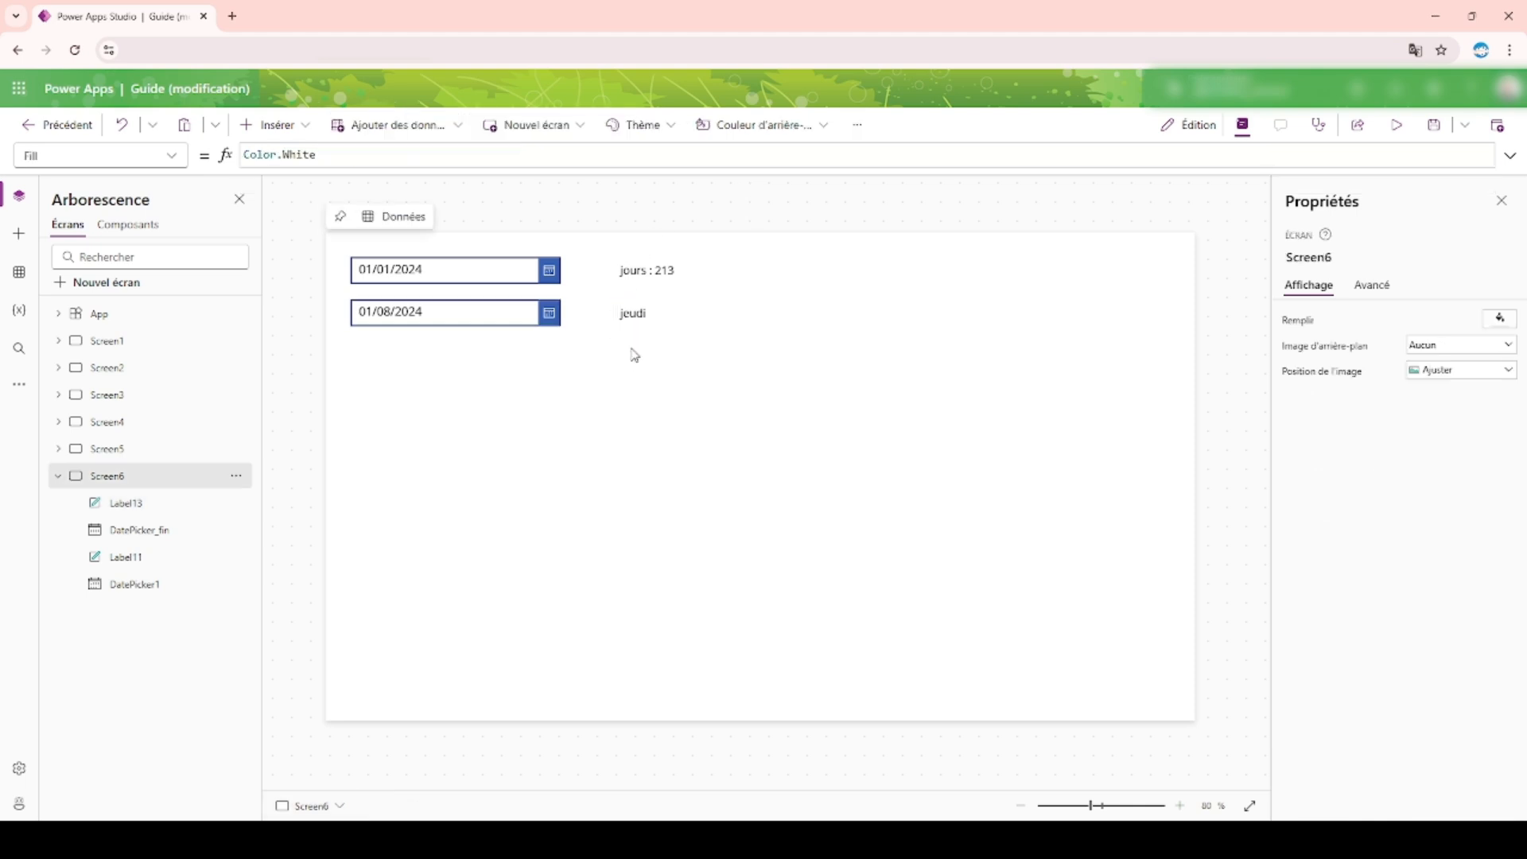